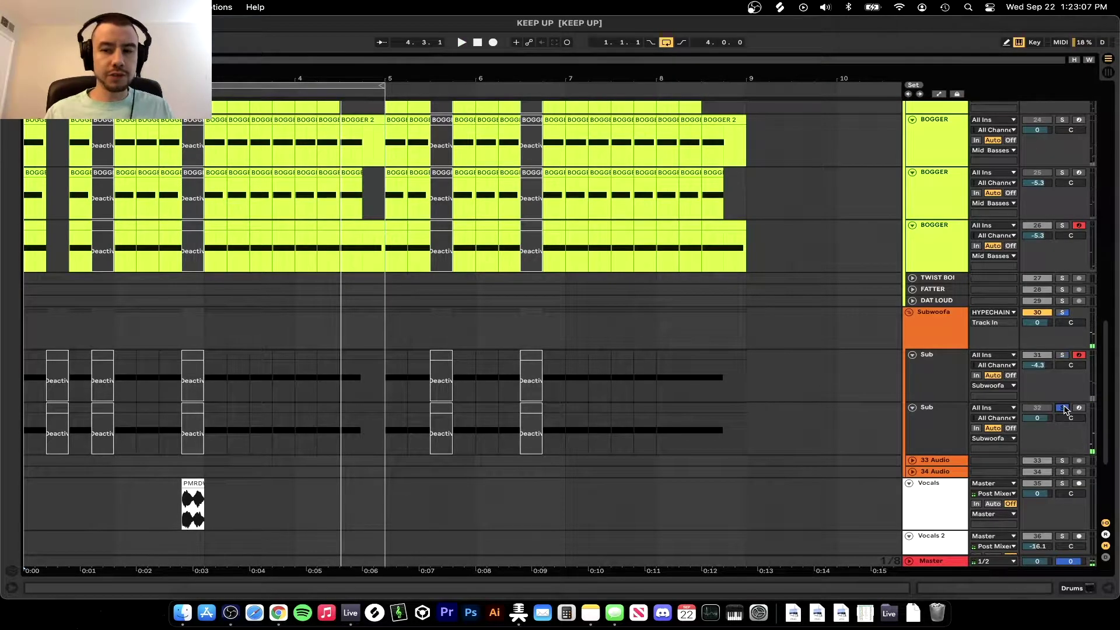
Play the loop to hear the soloed second Sub track, followed by the full mix.
{"action": "key", "text": "space"}
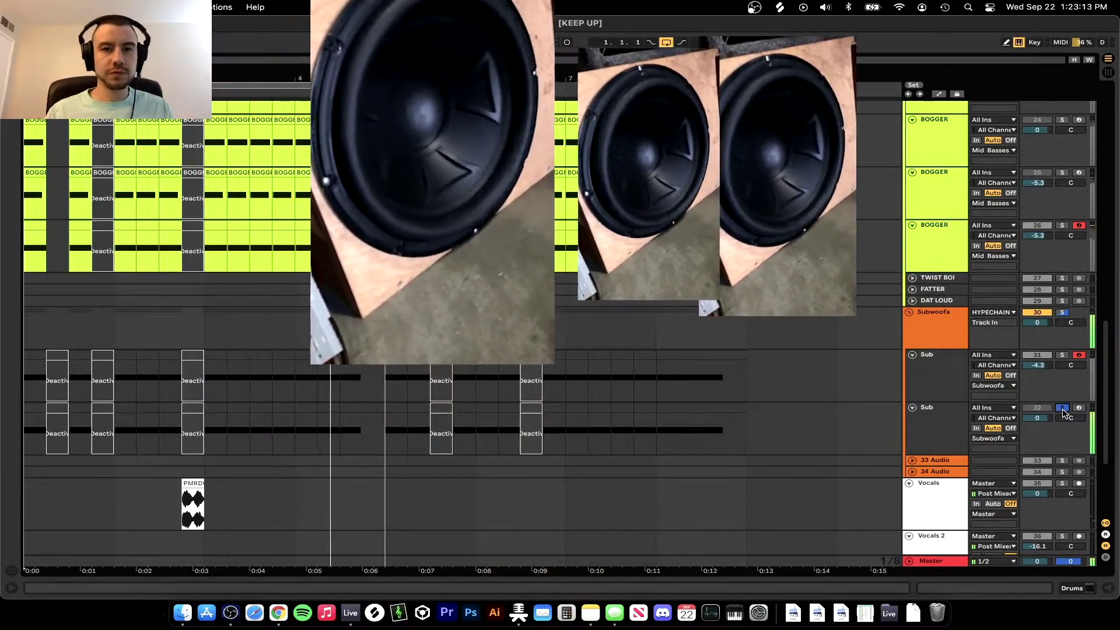
{"action": "scroll", "coordinate": [387, 493], "scroll_direction": "down", "scroll_amount": 4}
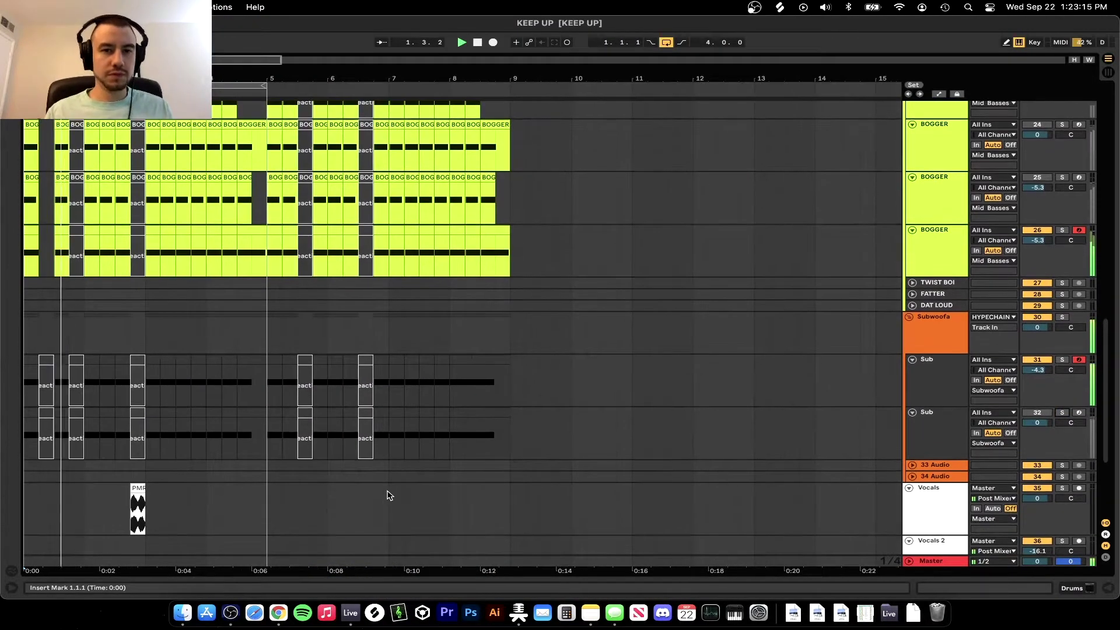
{"action": "scroll", "coordinate": [387, 495], "scroll_direction": "up", "scroll_amount": 5}
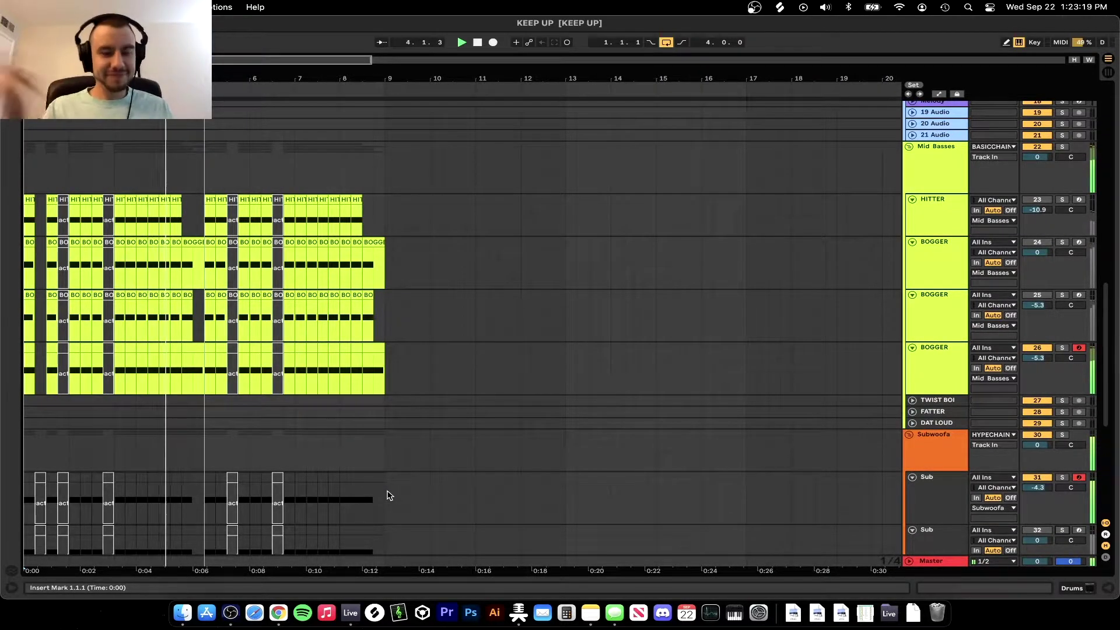
{"action": "scroll", "coordinate": [410, 450], "scroll_direction": "down", "scroll_amount": 3}
{"action": "scroll", "coordinate": [370, 518], "scroll_direction": "down", "scroll_amount": 1}
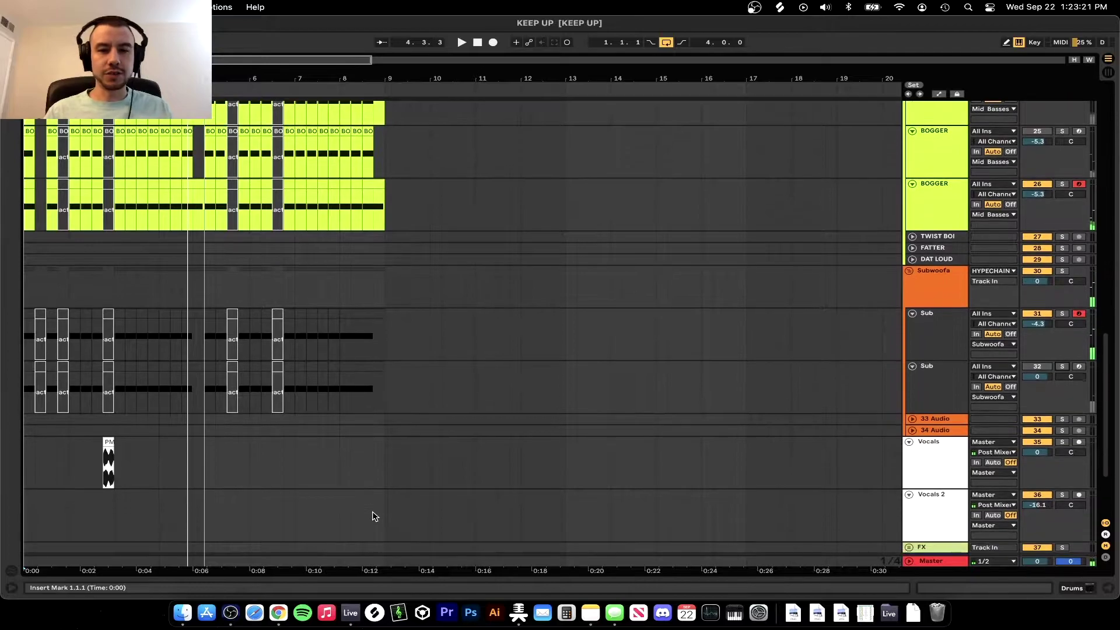
Show the first Sub track's device chain and open its Serum synth window clear of the devices.
{"action": "key", "text": "plus"}
{"action": "left_click", "coordinate": [937, 341]}
{"action": "double_click", "coordinate": [937, 341]}
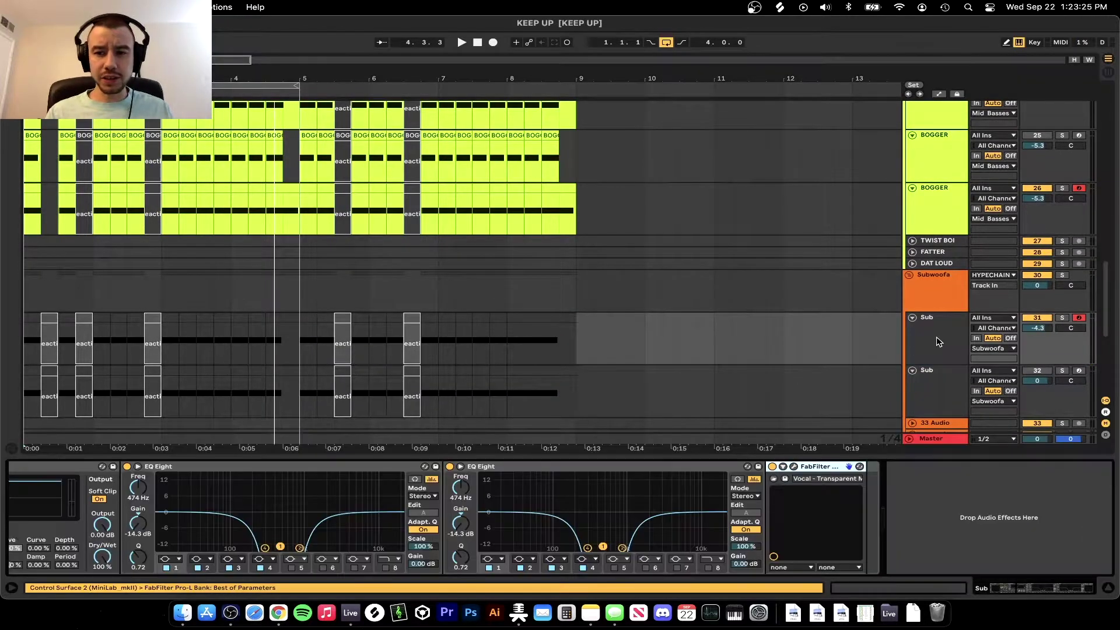
{"action": "scroll", "coordinate": [579, 505], "scroll_direction": "left", "scroll_amount": 5}
{"action": "left_click", "coordinate": [58, 468]}
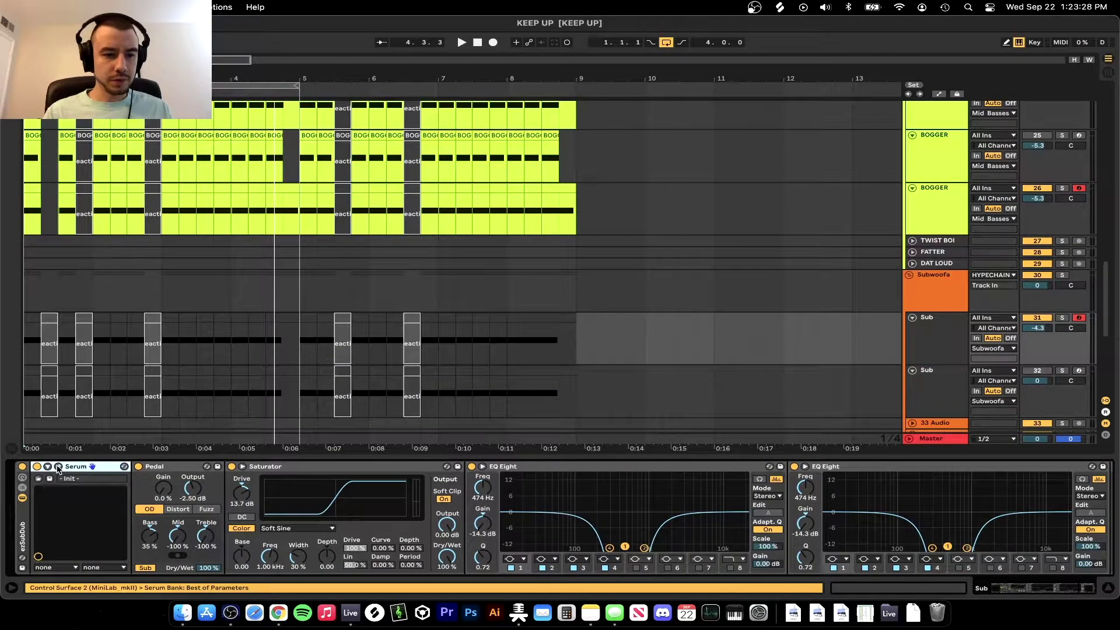
{"action": "left_click", "coordinate": [59, 467]}
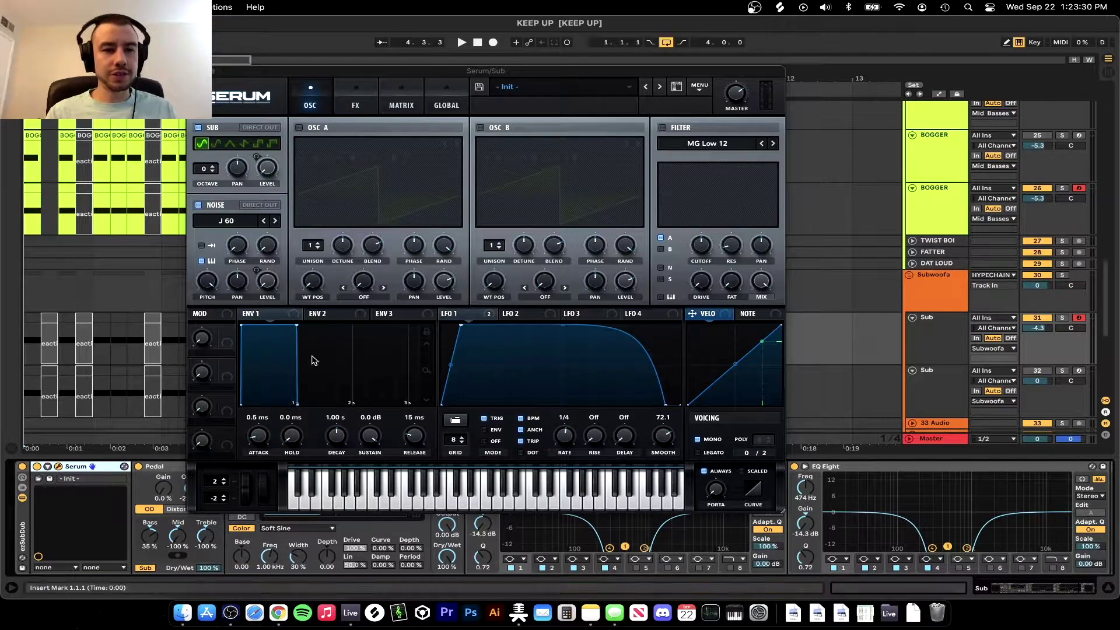
{"action": "left_click_drag", "start_coordinate": [289, 72], "coordinate": [282, 33]}
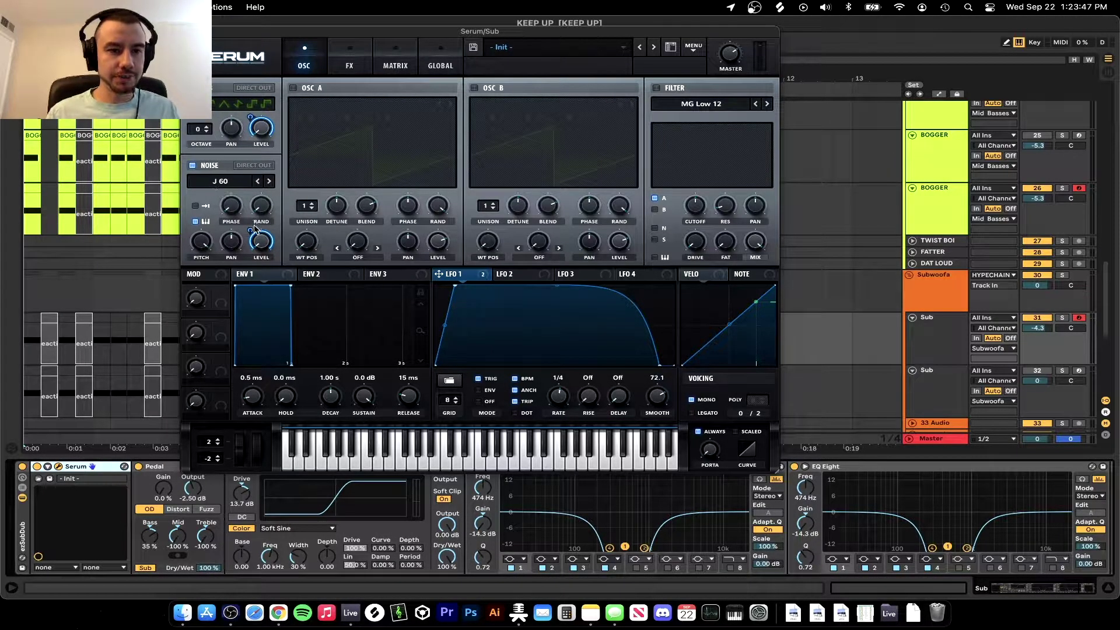
Examine Serum's noise oscillator source and the distortion effect's type, drive and mix.
{"action": "left_click", "coordinate": [225, 181]}
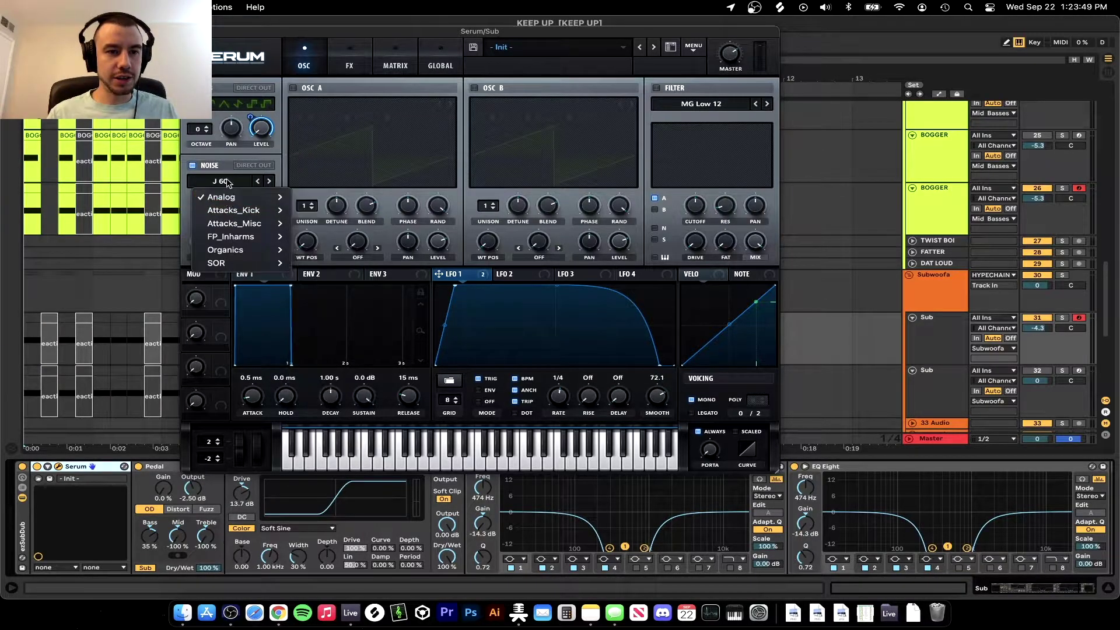
{"action": "left_click", "coordinate": [226, 162]}
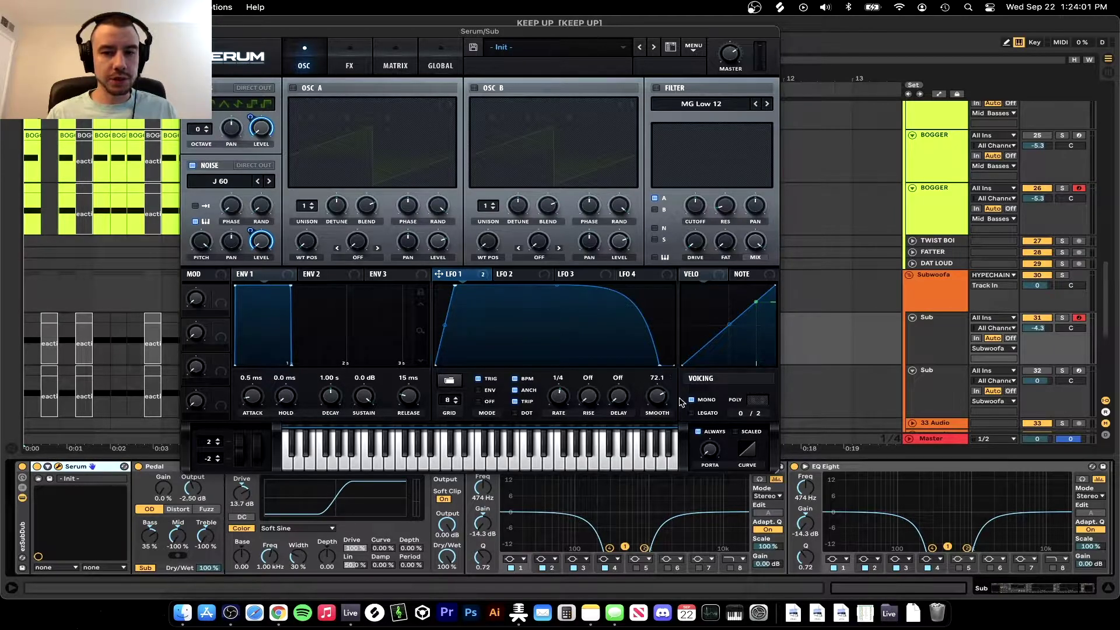
{"action": "left_click", "coordinate": [350, 60]}
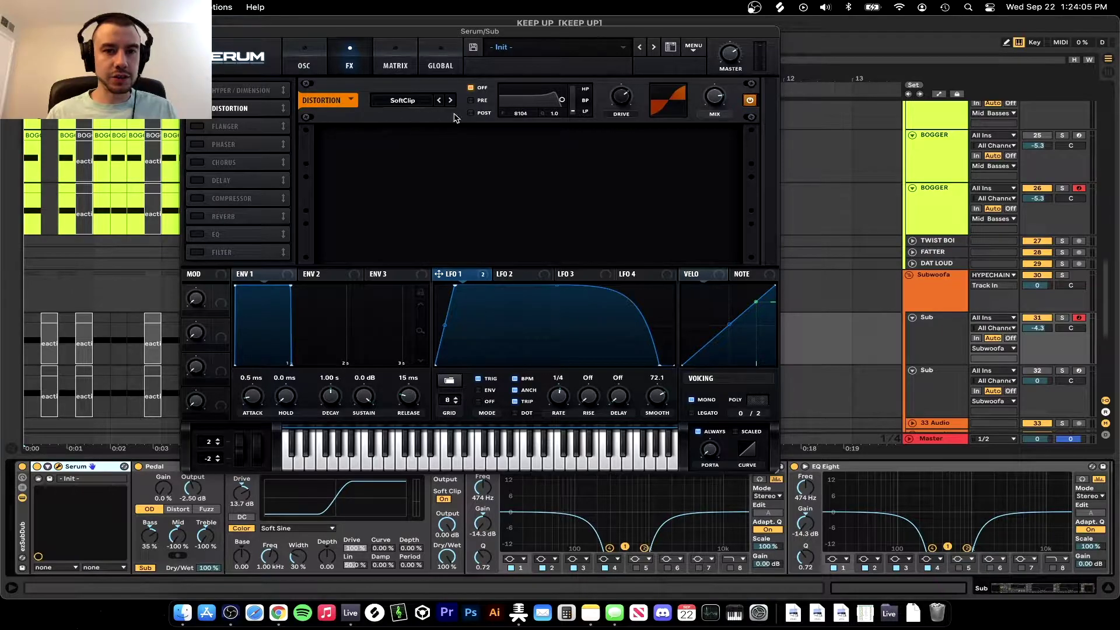
{"action": "left_click_drag", "start_coordinate": [628, 100], "coordinate": [629, 97]}
{"action": "mouse_move", "coordinate": [714, 101]}
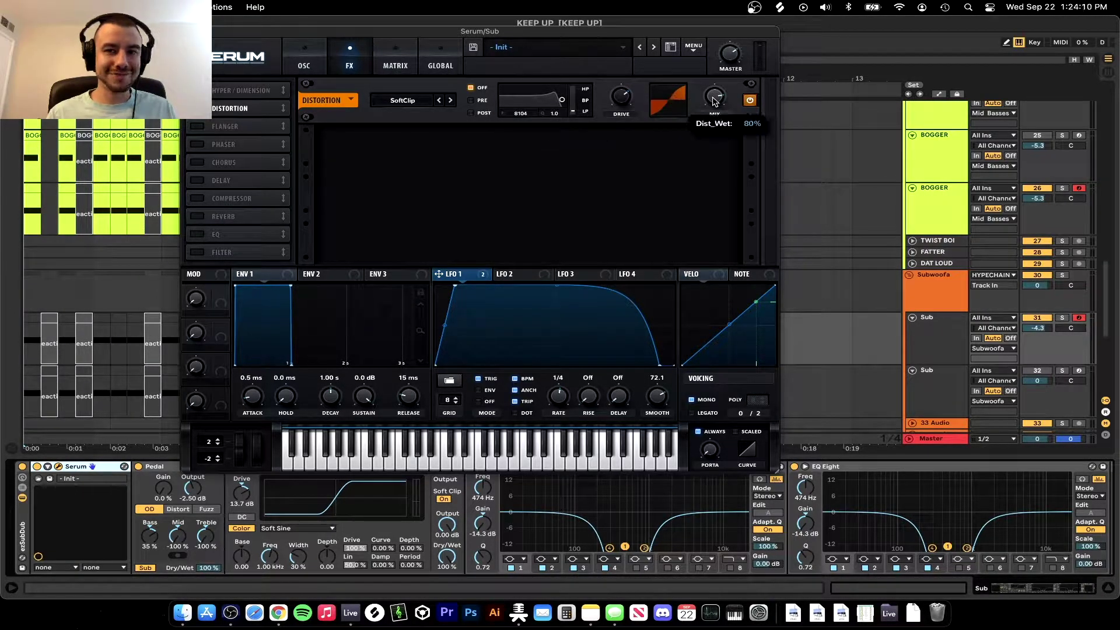
Close Serum and bypass the Saturator, both EQ Eights and FabFilter Pro-L on the first Sub track.
{"action": "left_click", "coordinate": [182, 32]}
{"action": "left_click", "coordinate": [233, 466]}
{"action": "left_click", "coordinate": [472, 467]}
{"action": "left_click", "coordinate": [794, 467]}
{"action": "scroll", "coordinate": [793, 470], "scroll_direction": "right", "scroll_amount": 3}
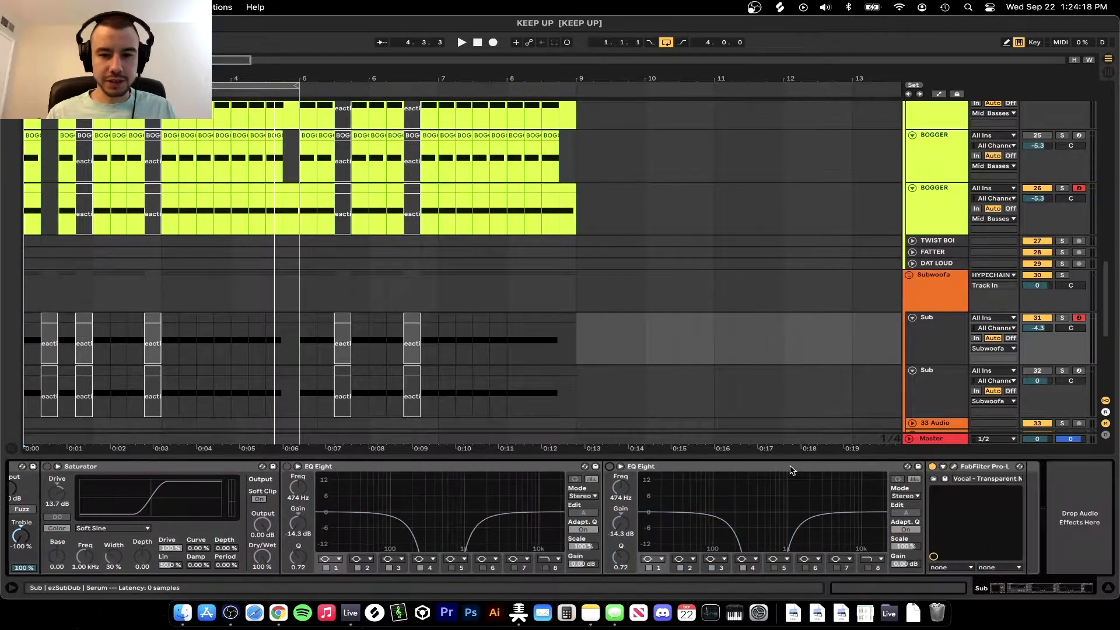
{"action": "left_click", "coordinate": [932, 466]}
Play the soloed first Sub track and compare its sound with the Pedal bypassed and active.
{"action": "key", "text": "space"}
{"action": "scroll", "coordinate": [128, 313], "scroll_direction": "up", "scroll_amount": 3}
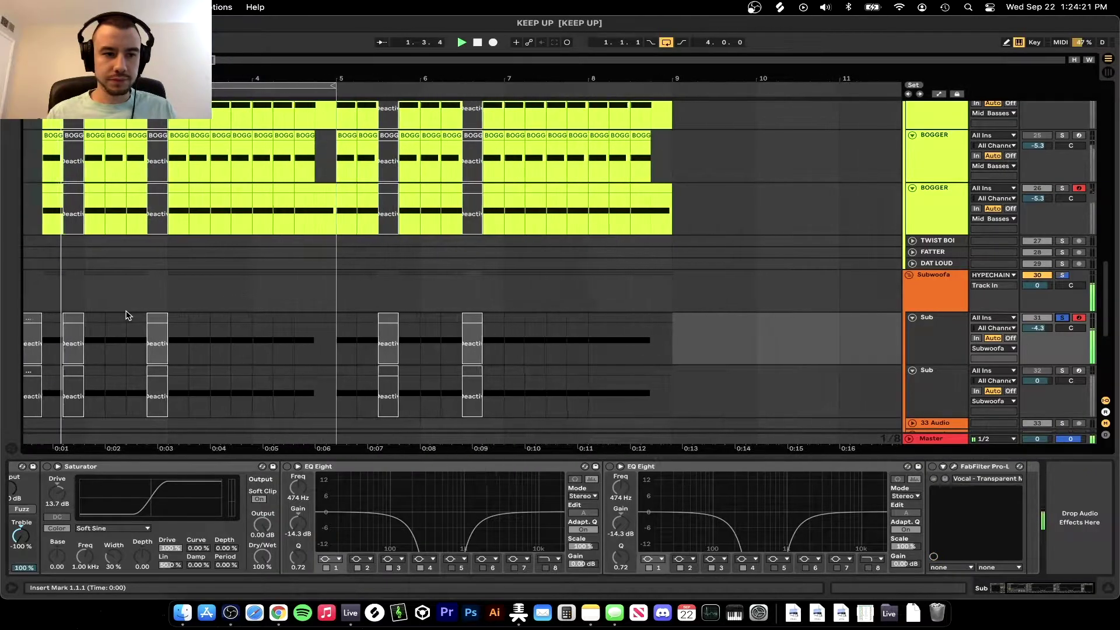
{"action": "scroll", "coordinate": [175, 492], "scroll_direction": "left", "scroll_amount": 5}
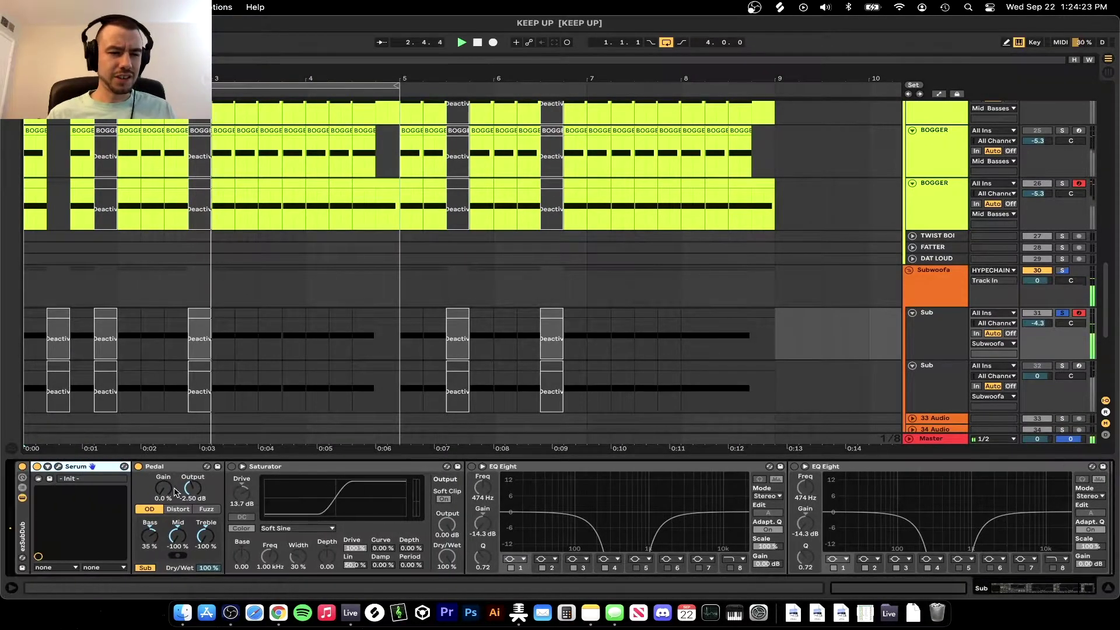
{"action": "left_click", "coordinate": [138, 466]}
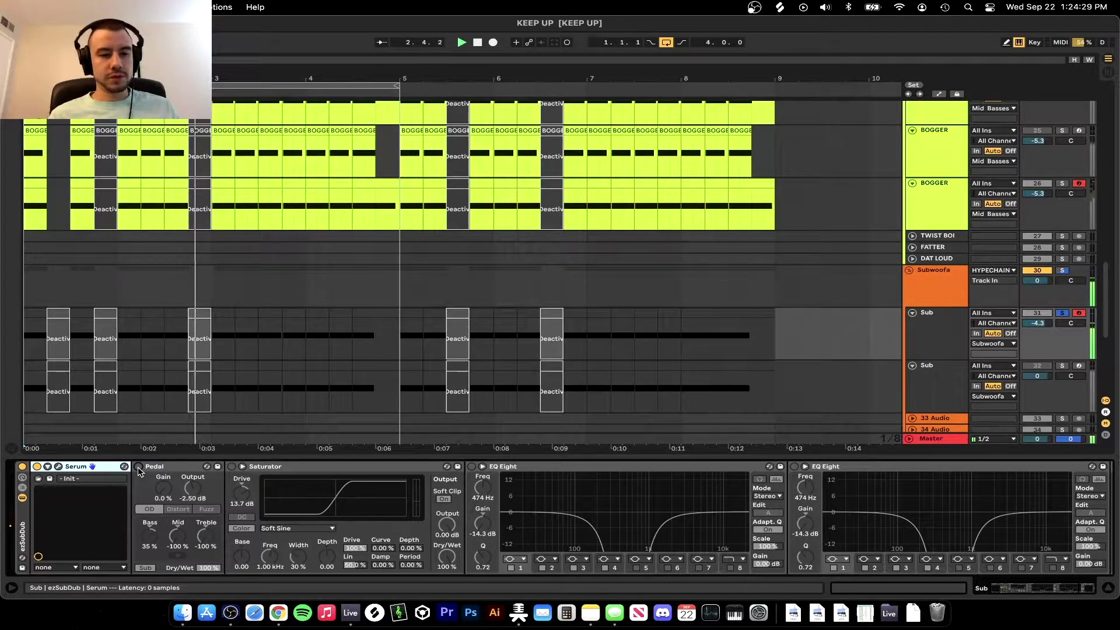
{"action": "left_click", "coordinate": [138, 469]}
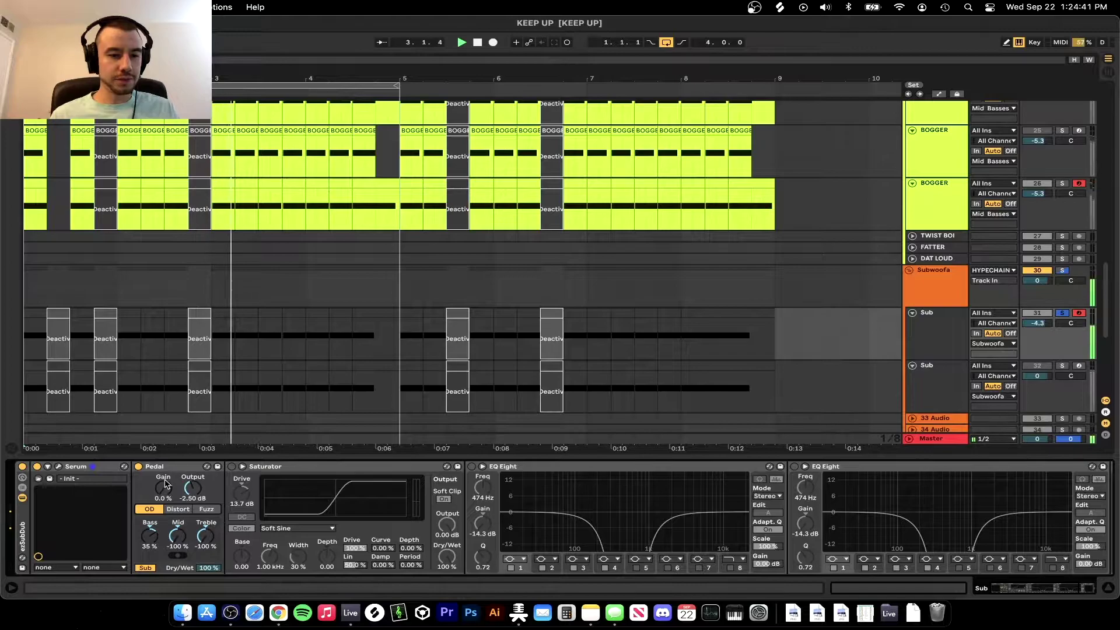
{"action": "left_click", "coordinate": [139, 467]}
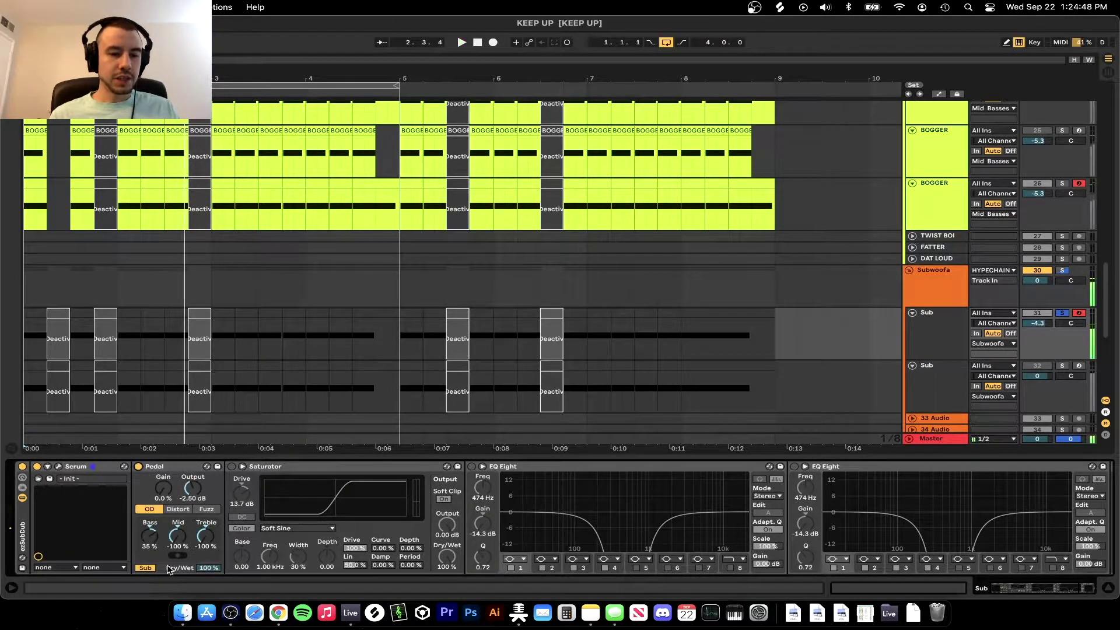
Re-enable the Saturator after the Pedal and play the loop to hear its effect on the sub.
{"action": "key", "text": "space"}
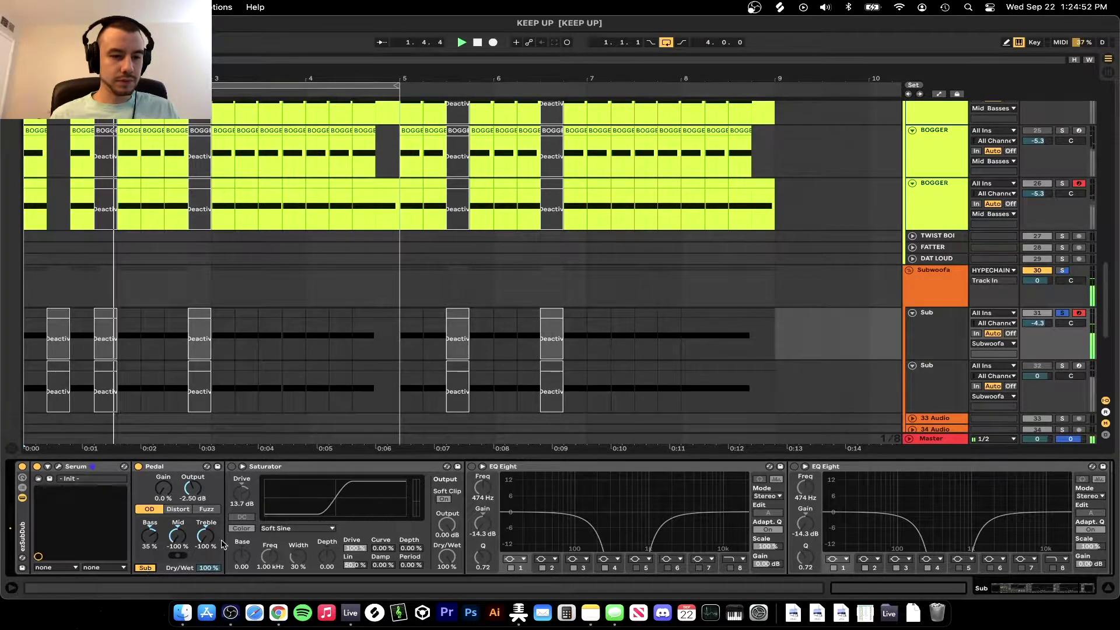
{"action": "left_click", "coordinate": [232, 467]}
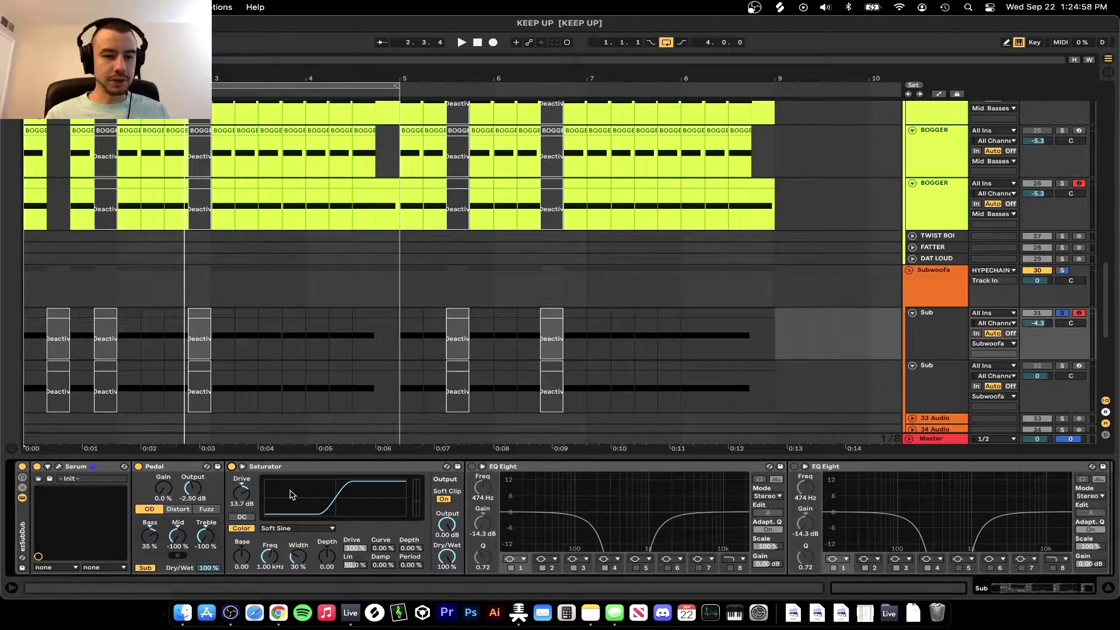
{"action": "key", "text": "space"}
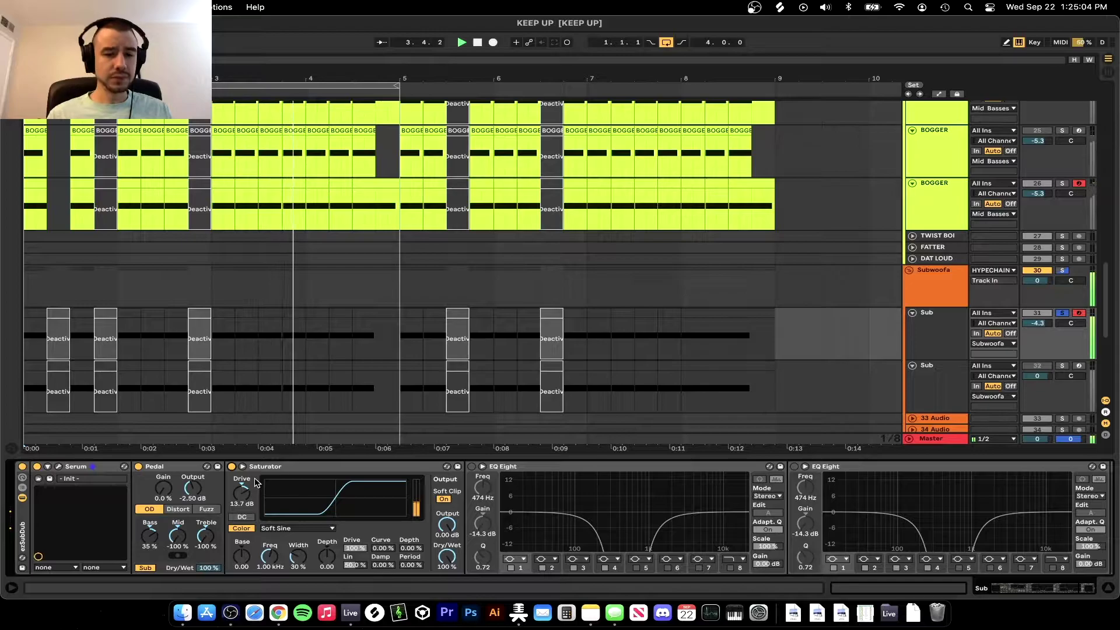
Re-enable both EQ Eights on the first Sub track and play the loop through them.
{"action": "scroll", "coordinate": [361, 496], "scroll_direction": "right", "scroll_amount": 5}
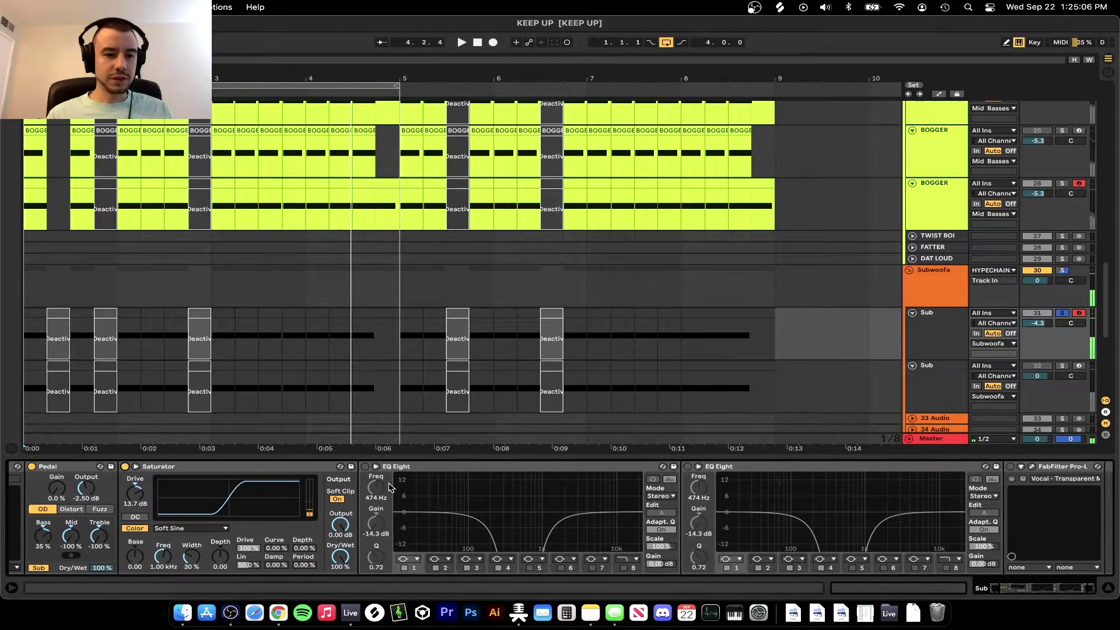
{"action": "left_click", "coordinate": [313, 466]}
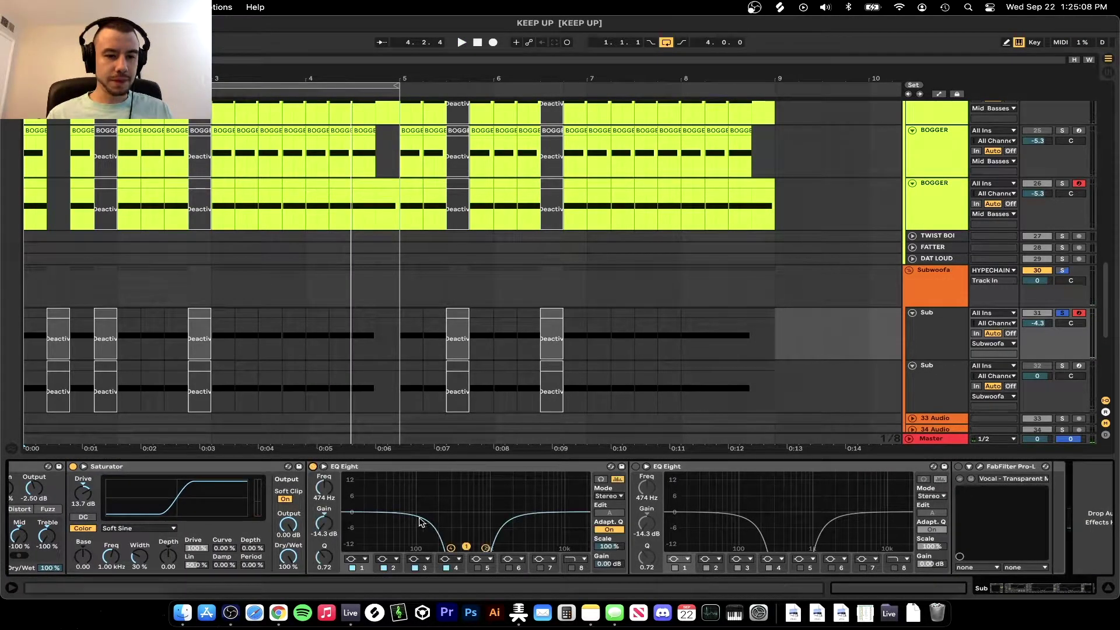
{"action": "scroll", "coordinate": [476, 571], "scroll_direction": "right", "scroll_amount": 2}
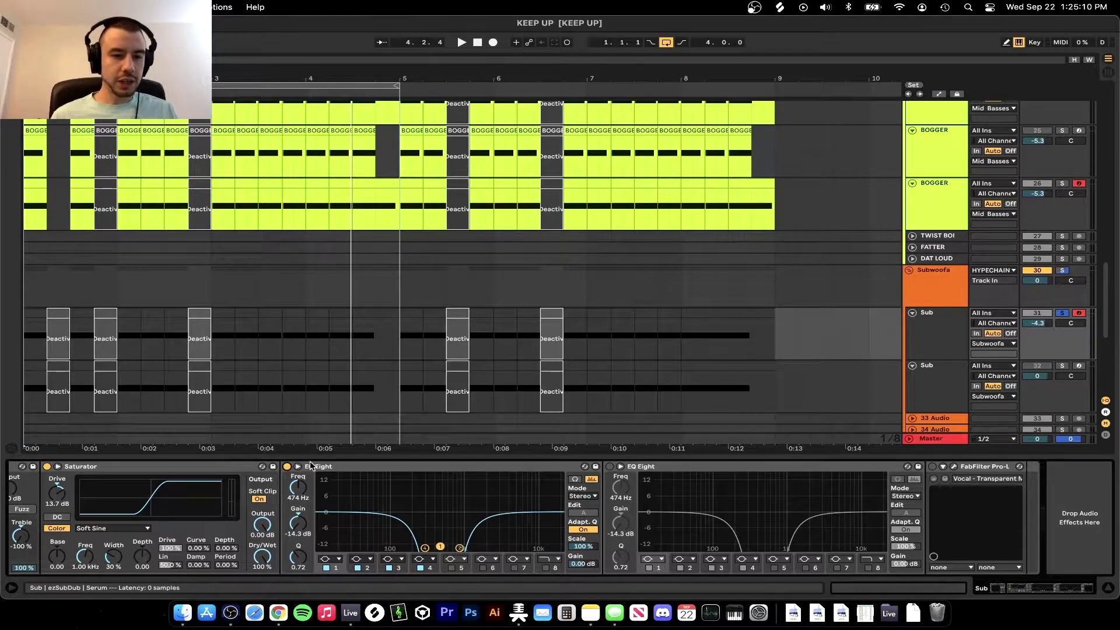
{"action": "key", "text": "space"}
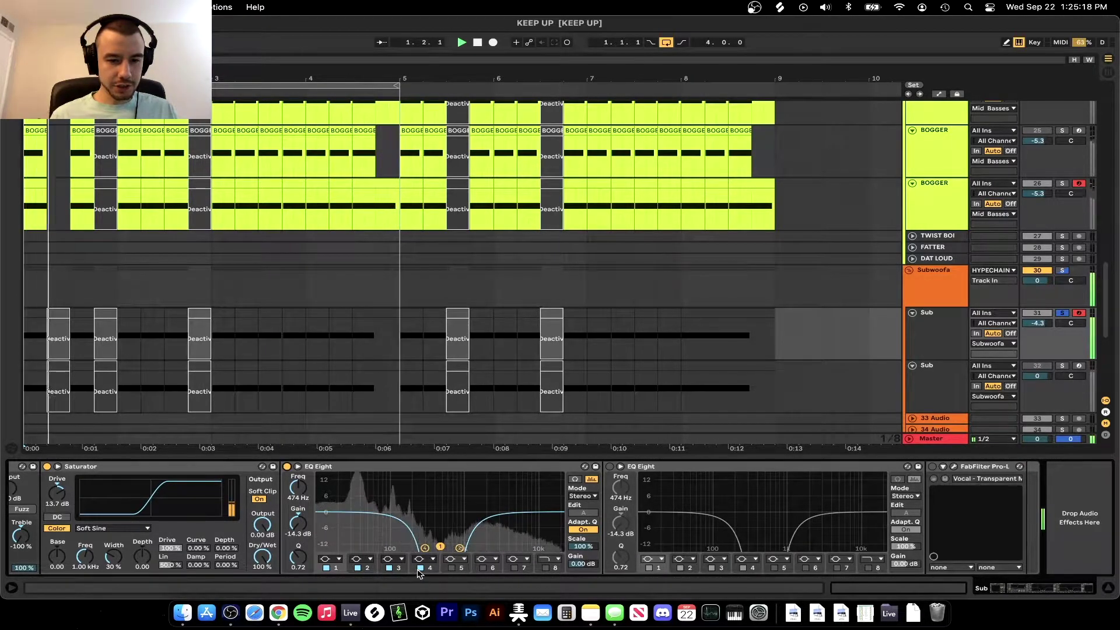
{"action": "left_click", "coordinate": [610, 466]}
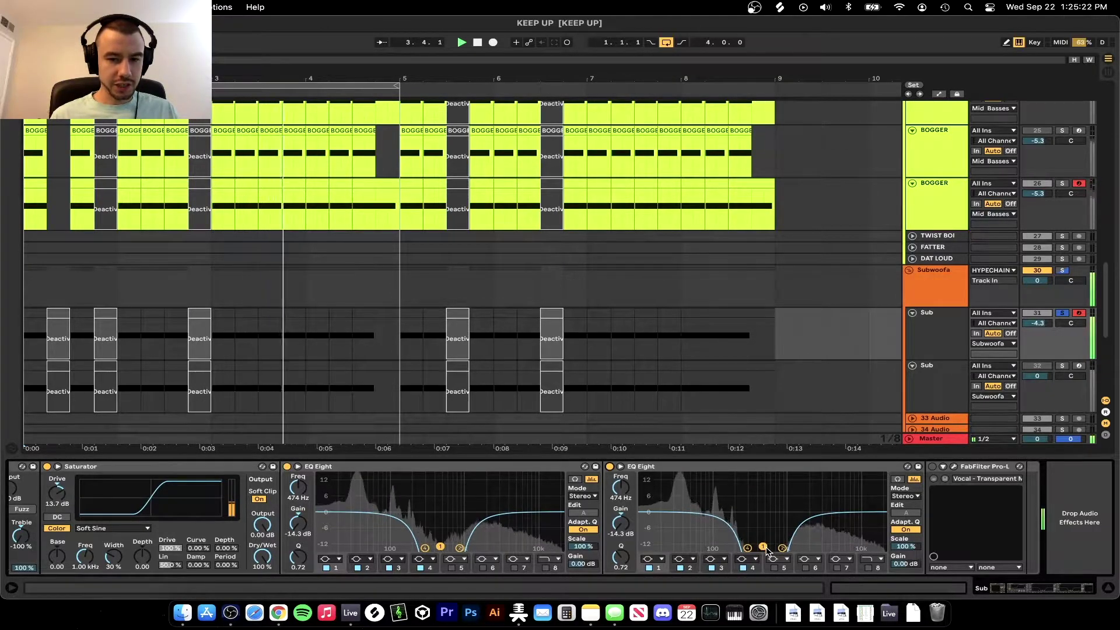
Review the FabFilter Pro-L limiter's settings, close its window and re-enable the device.
{"action": "left_click", "coordinate": [955, 468]}
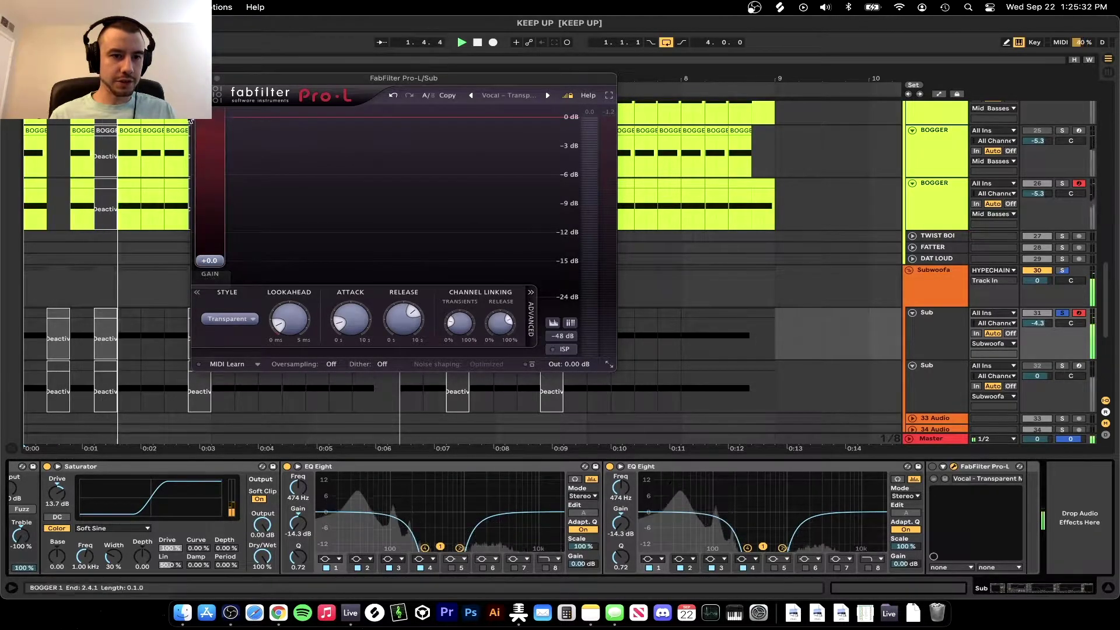
{"action": "key", "text": "super+alt+p"}
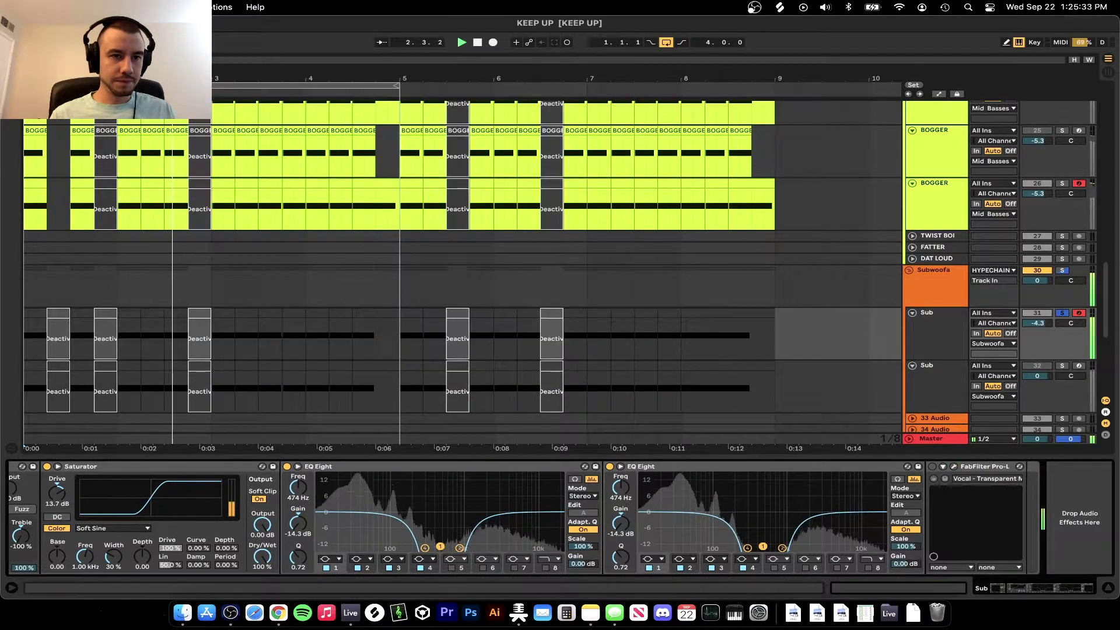
{"action": "left_click", "coordinate": [932, 466]}
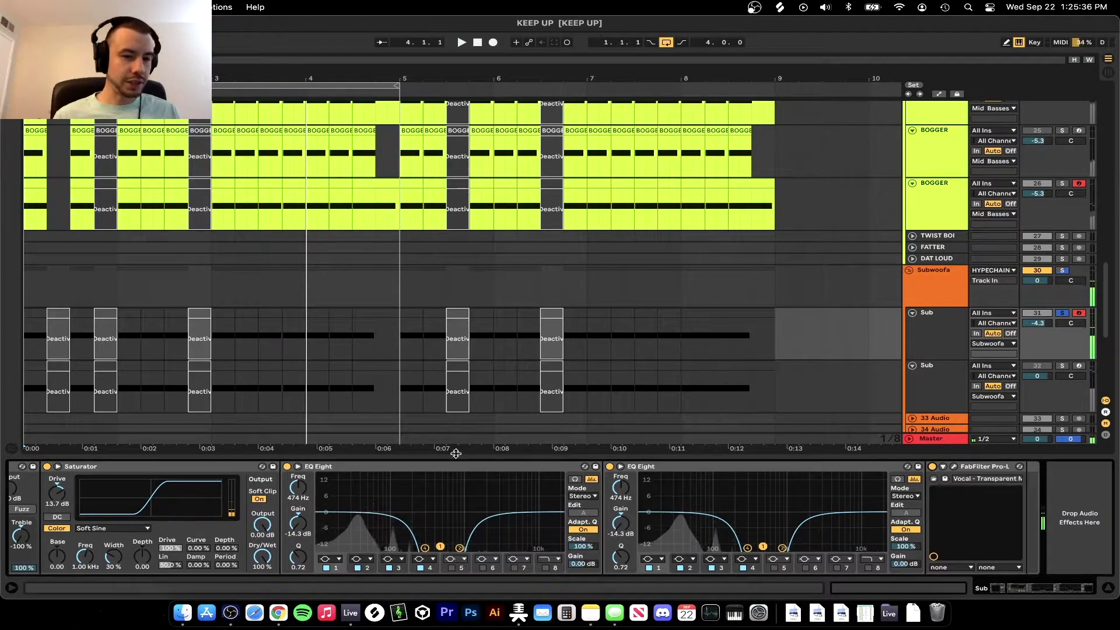
Hide the device chain, unsolo the first Sub track and play the loop in the full mix.
{"action": "key", "text": "super+alt+l"}
{"action": "key", "text": "minus"}
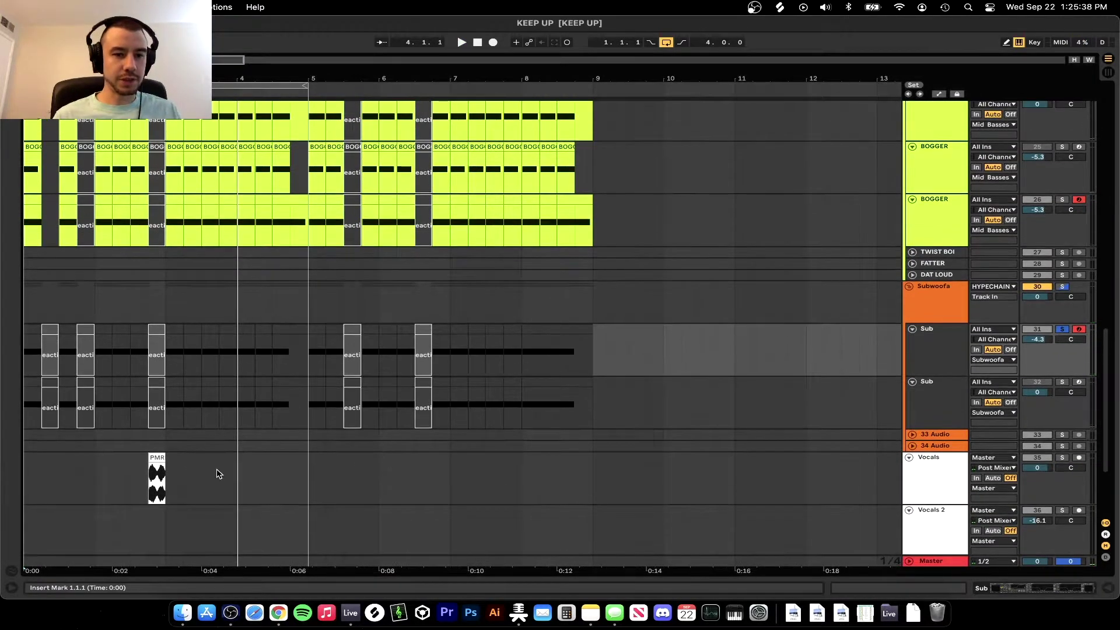
{"action": "key", "text": "space"}
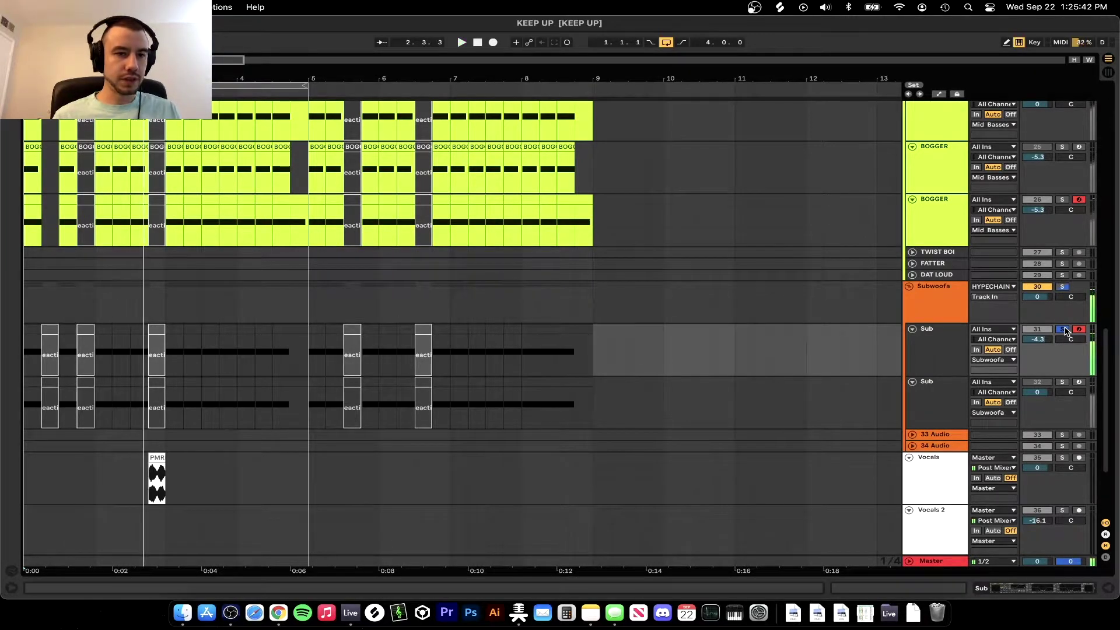
{"action": "left_click", "coordinate": [1064, 330]}
{"action": "key", "text": "space"}
{"action": "key", "text": "space"}
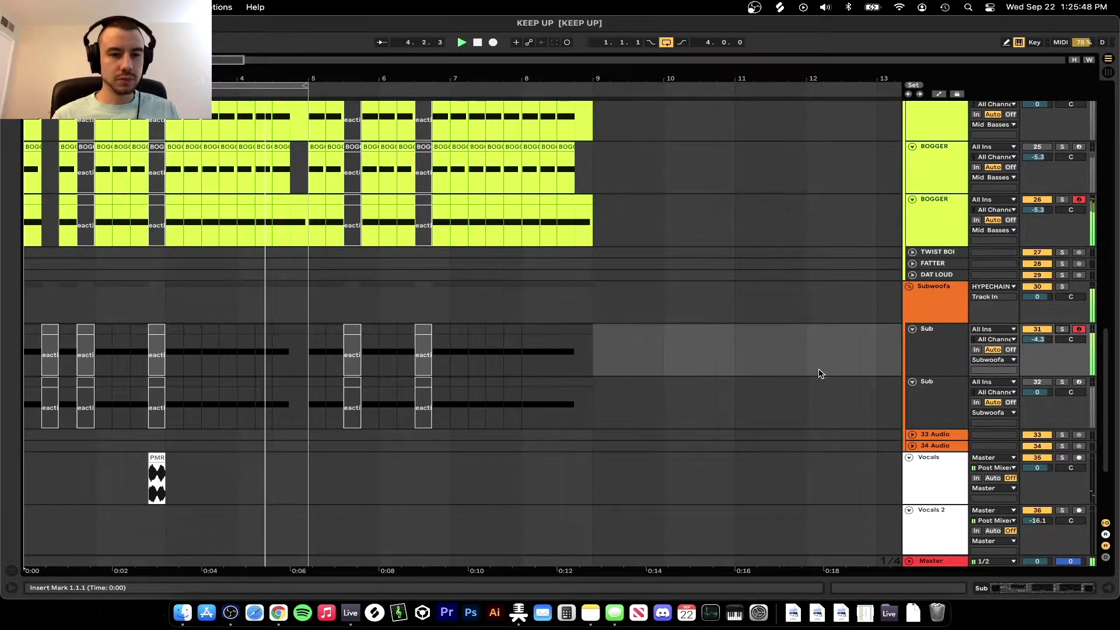
Mute the first Sub track, activate the second Sub track and solo it for comparison during playback.
{"action": "scroll", "coordinate": [1021, 279], "scroll_direction": "down", "scroll_amount": 2}
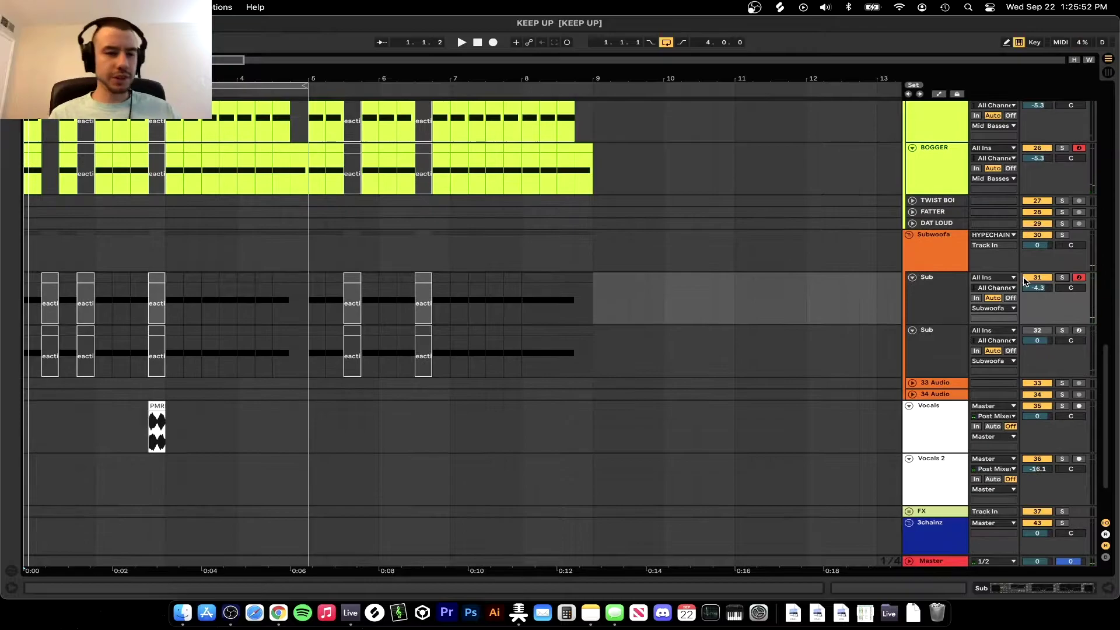
{"action": "key", "text": "plus"}
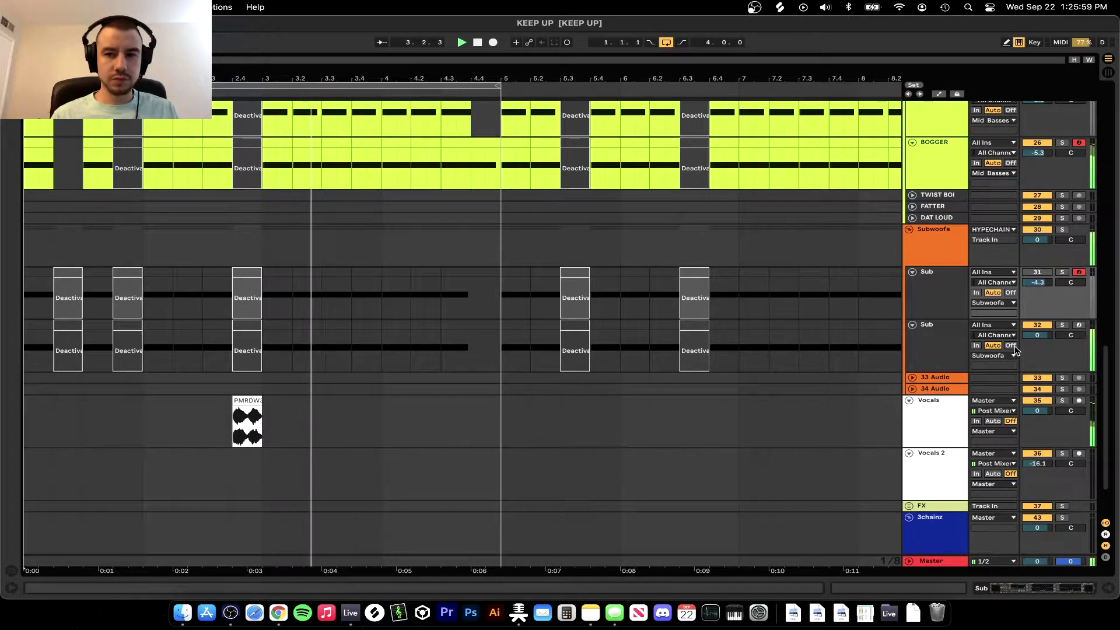
{"action": "key", "text": "s"}
{"action": "key", "text": "minus"}
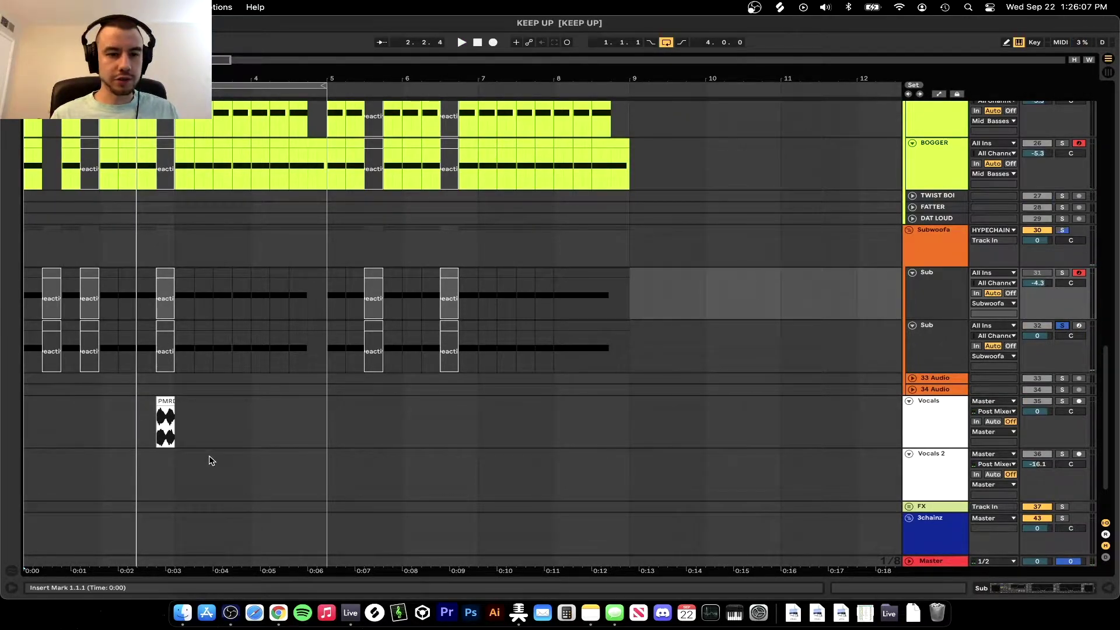
Show the second Sub track's device chain and inspect its Serum patch, including the sub oscillator, LFO 1 and effects page.
{"action": "key", "text": "plus"}
{"action": "scroll", "coordinate": [171, 464], "scroll_direction": "down", "scroll_amount": 3}
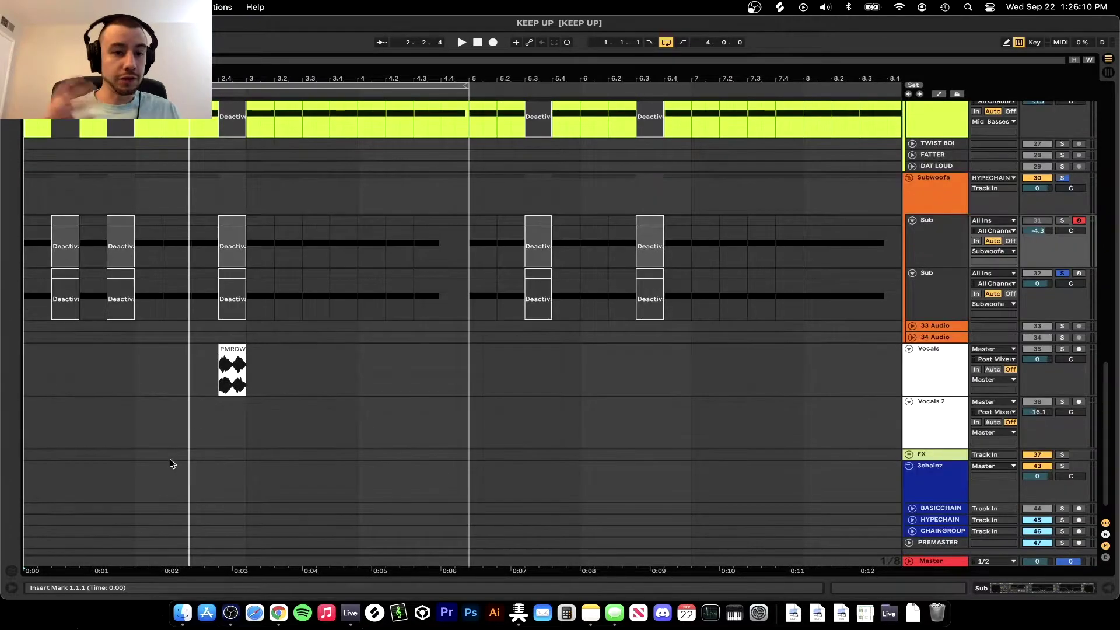
{"action": "double_click", "coordinate": [955, 301]}
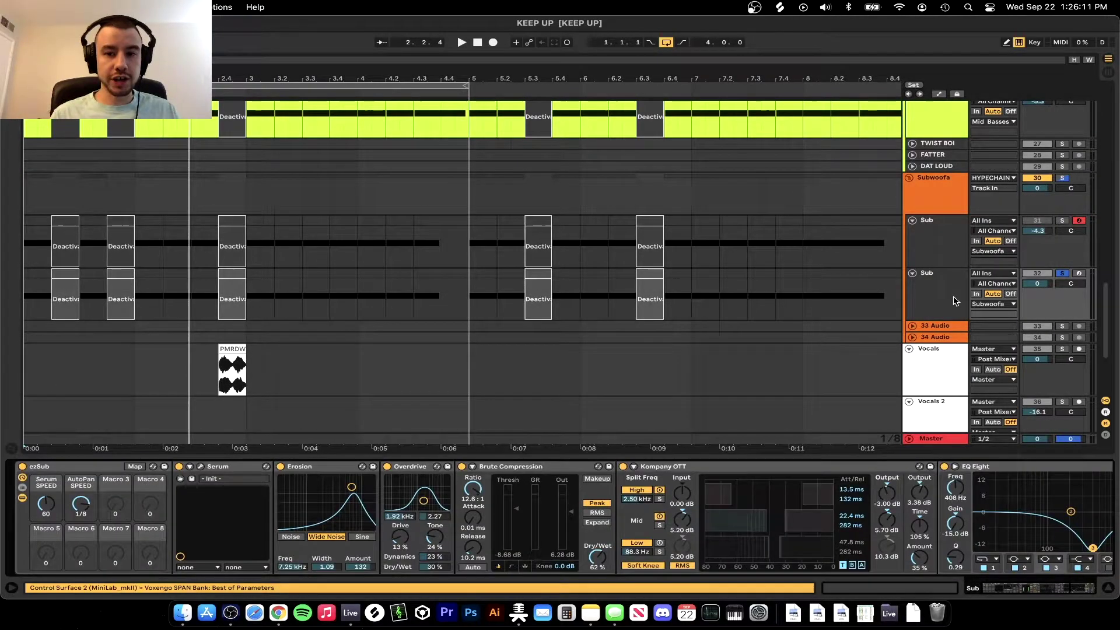
{"action": "left_click", "coordinate": [200, 467]}
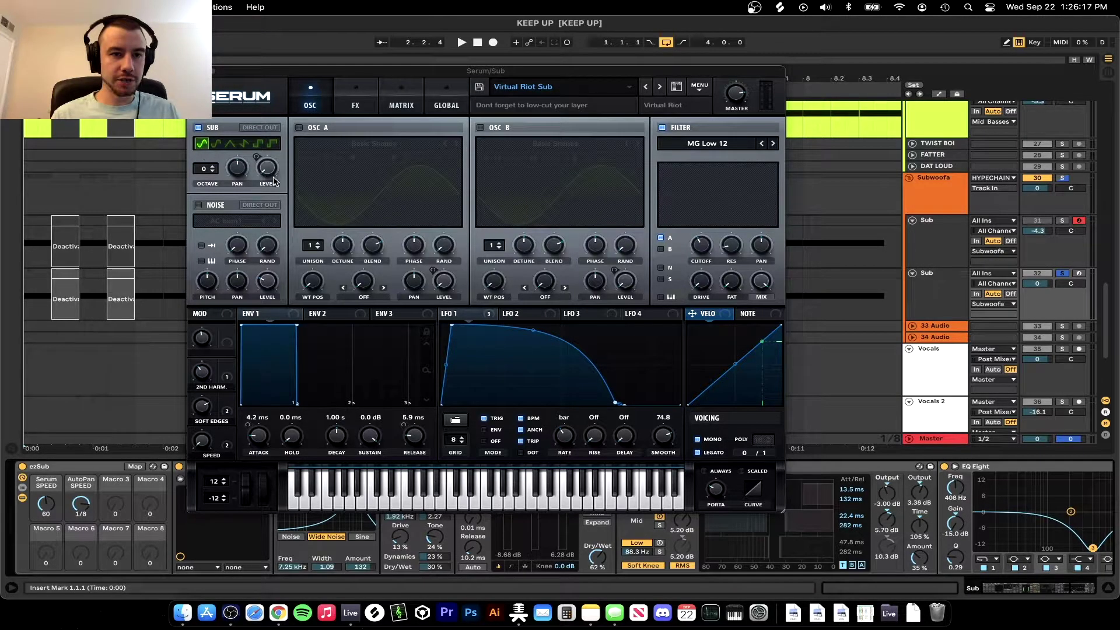
{"action": "left_click", "coordinate": [474, 317]}
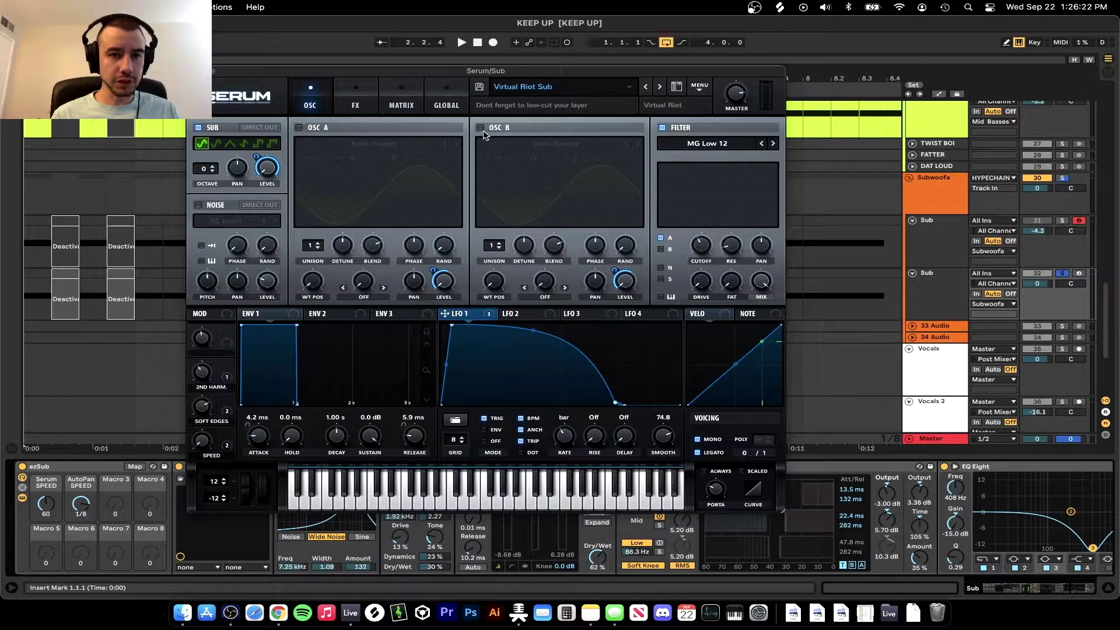
{"action": "left_click", "coordinate": [350, 96]}
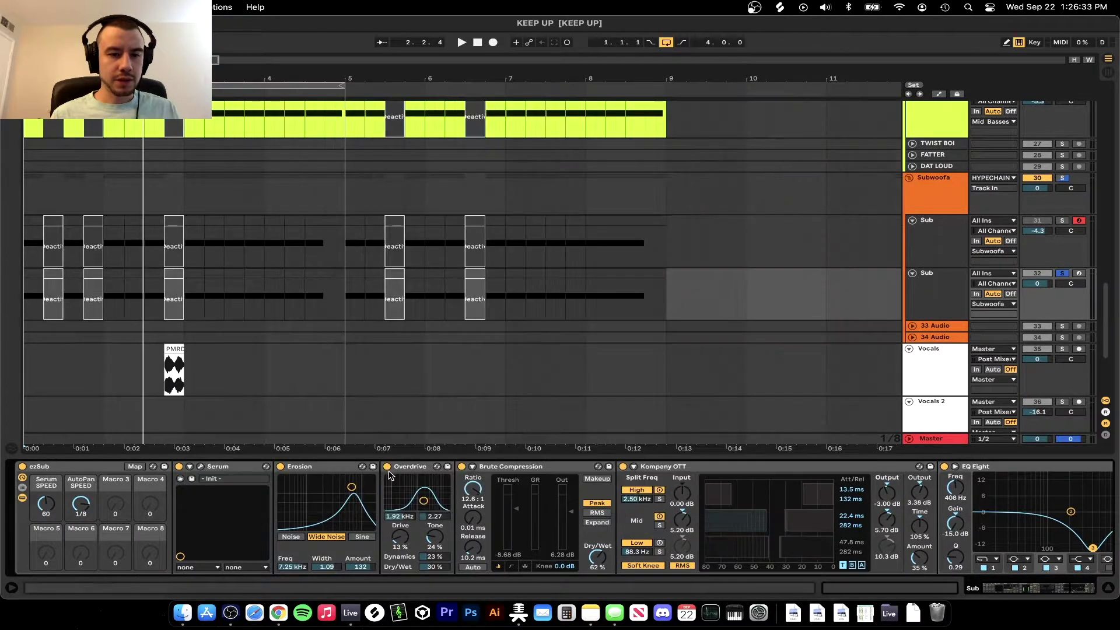
Disable every effect after Serum on the second Sub track, from Erosion through Voxengo SPAN.
{"action": "left_click", "coordinate": [387, 467]}
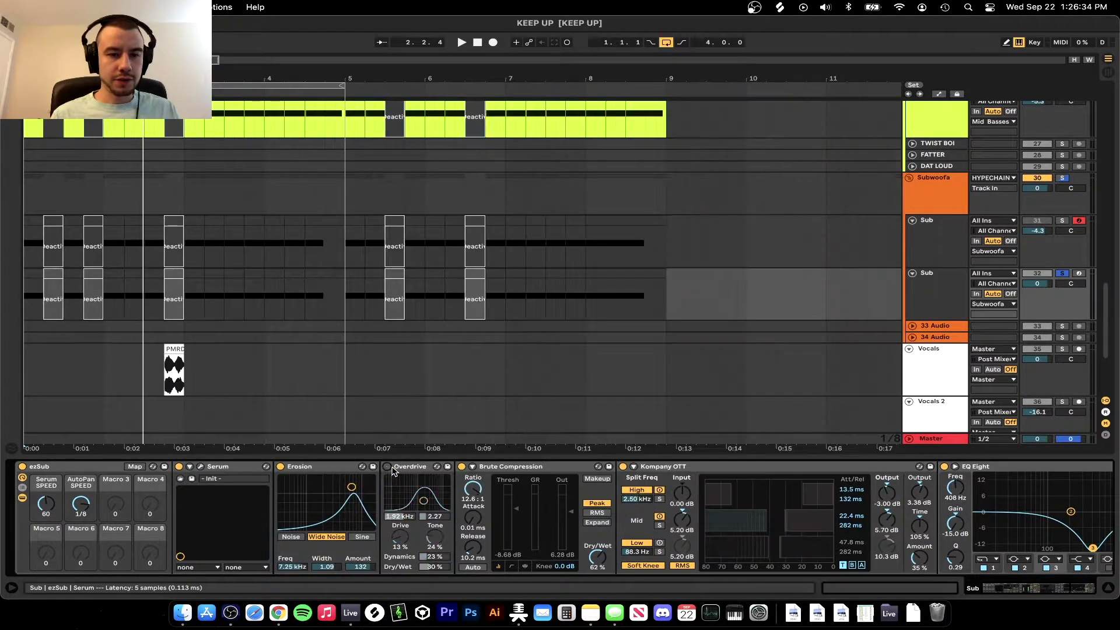
{"action": "left_click", "coordinate": [462, 467]}
{"action": "left_click", "coordinate": [623, 466]}
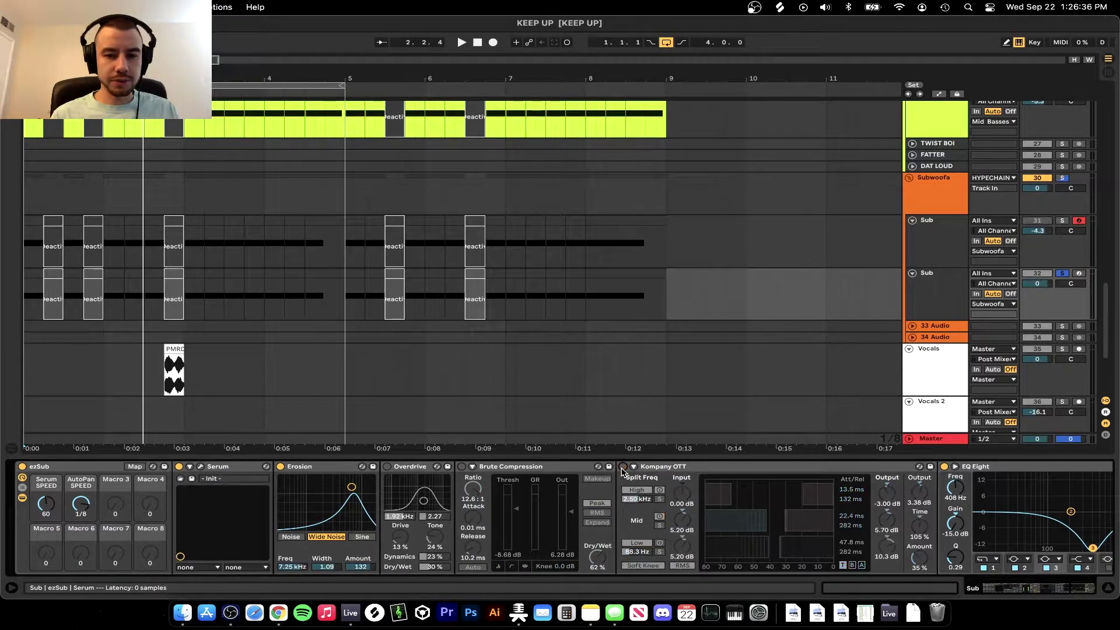
{"action": "scroll", "coordinate": [700, 496], "scroll_direction": "right", "scroll_amount": 5}
{"action": "left_click", "coordinate": [755, 467]}
{"action": "scroll", "coordinate": [761, 468], "scroll_direction": "right", "scroll_amount": 3}
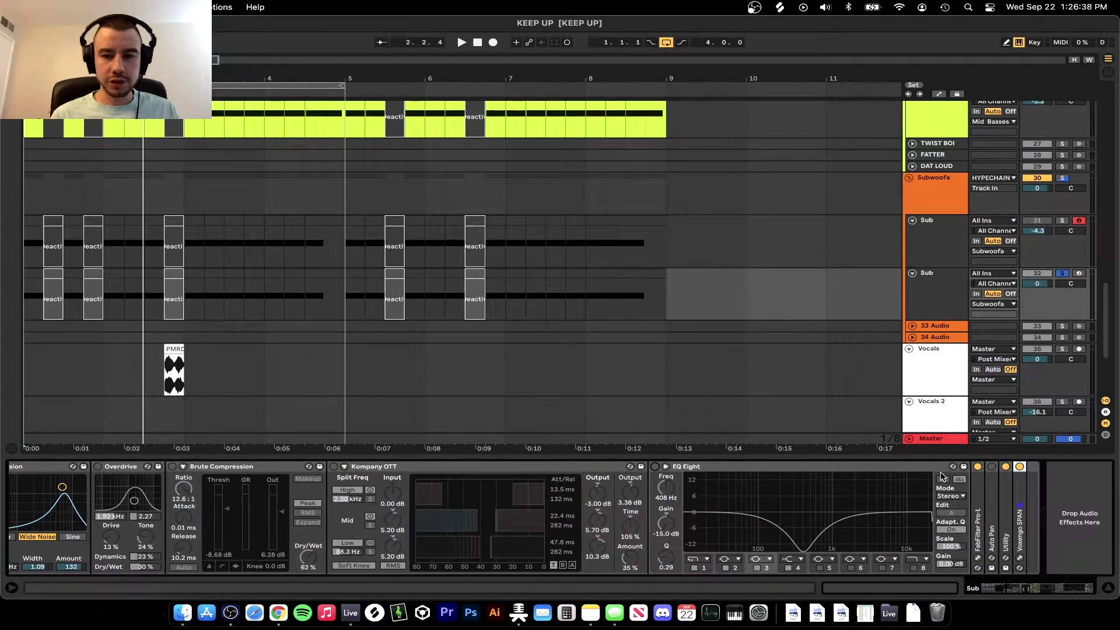
{"action": "left_click", "coordinate": [1019, 467]}
{"action": "scroll", "coordinate": [315, 519], "scroll_direction": "left", "scroll_amount": 8}
{"action": "left_click", "coordinate": [281, 466]}
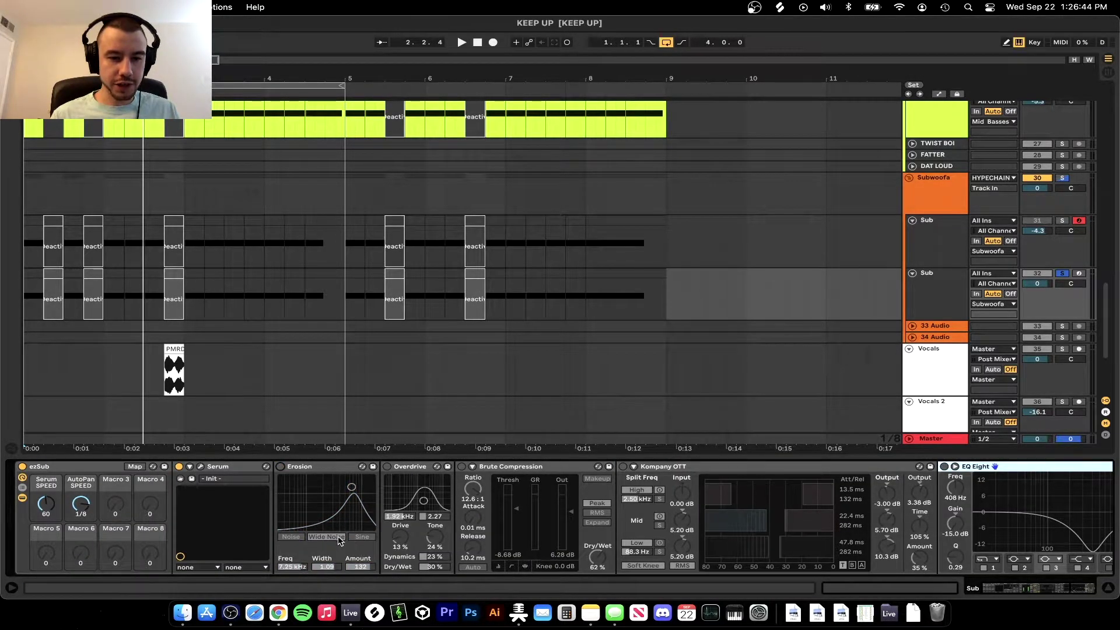
Compare the loop with Erosion bypassed and active during playback, leaving Erosion enabled.
{"action": "left_click", "coordinate": [281, 466]}
{"action": "left_click", "coordinate": [280, 467]}
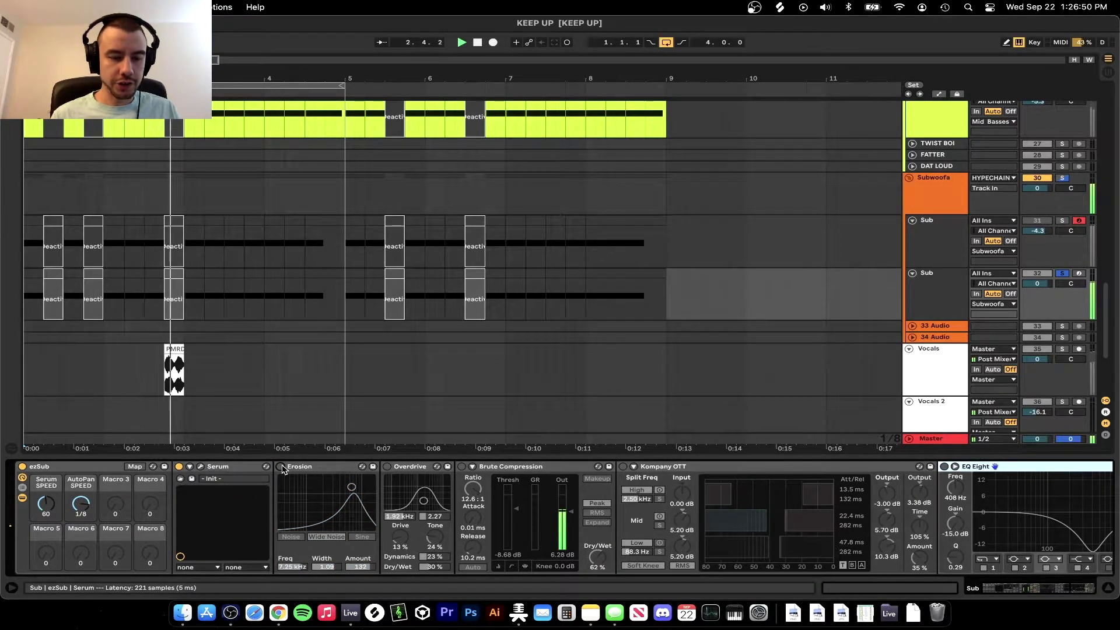
{"action": "left_click", "coordinate": [280, 467]}
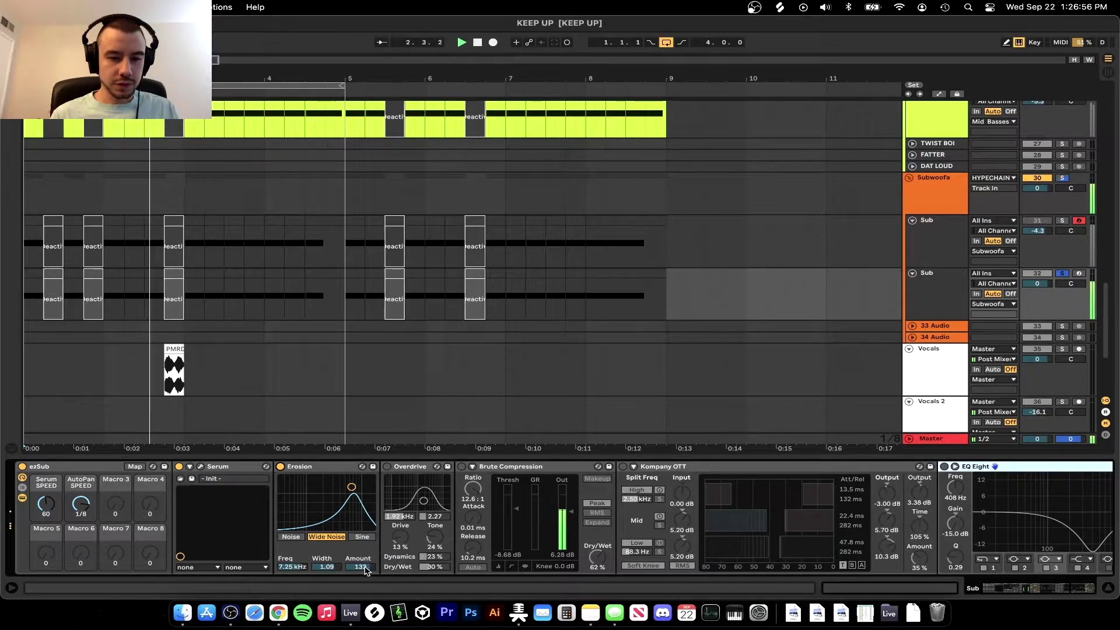
Adjust Erosion during playback to an amount of 125, a width of 1.04 and a frequency of 7.59 kHz.
{"action": "mouse_move", "coordinate": [354, 488]}
{"action": "left_mouse_down"}
{"action": "mouse_move", "coordinate": [351, 512]}
{"action": "mouse_move", "coordinate": [352, 489]}
{"action": "left_mouse_up"}
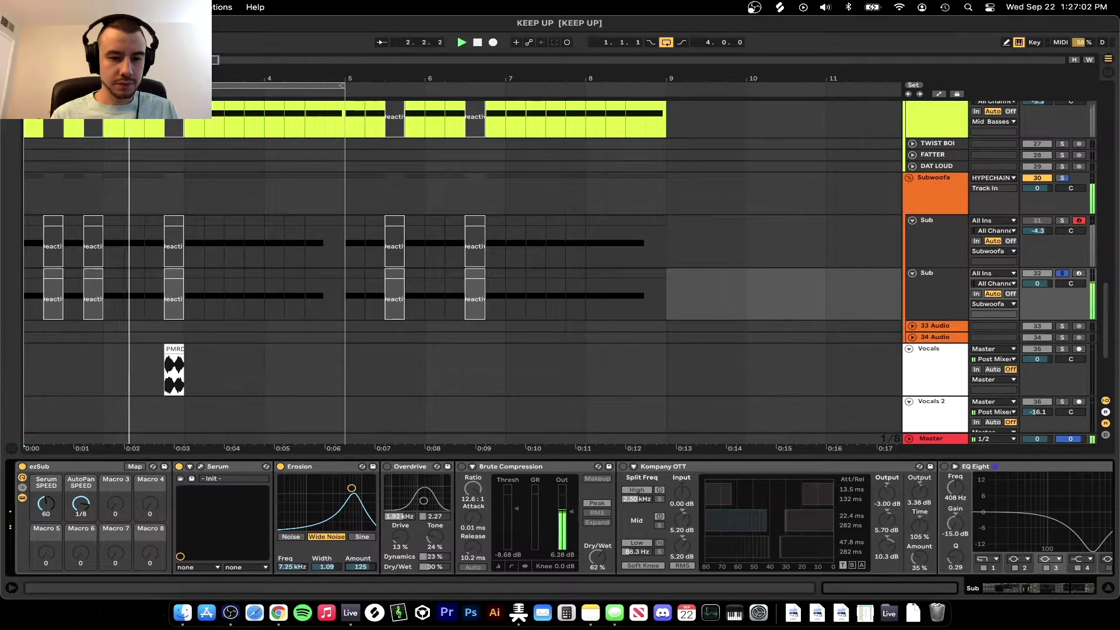
{"action": "left_click_drag", "start_coordinate": [352, 489], "coordinate": [352, 488]}
{"action": "scroll", "coordinate": [352, 488], "scroll_direction": "down", "scroll_amount": 1}
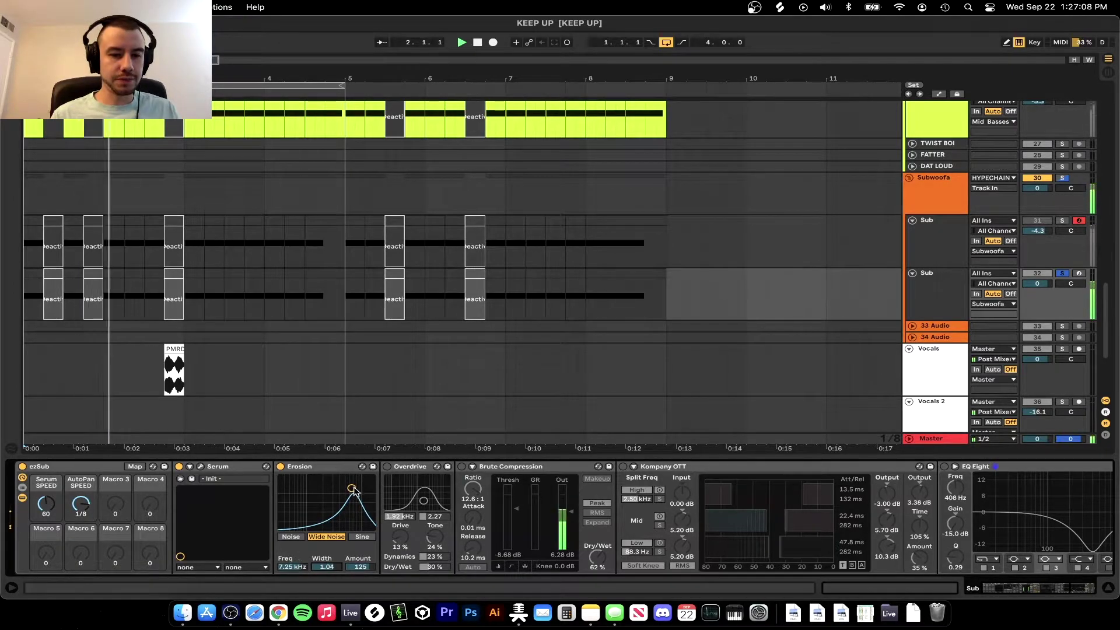
{"action": "scroll", "coordinate": [298, 568], "scroll_direction": "up", "scroll_amount": 3}
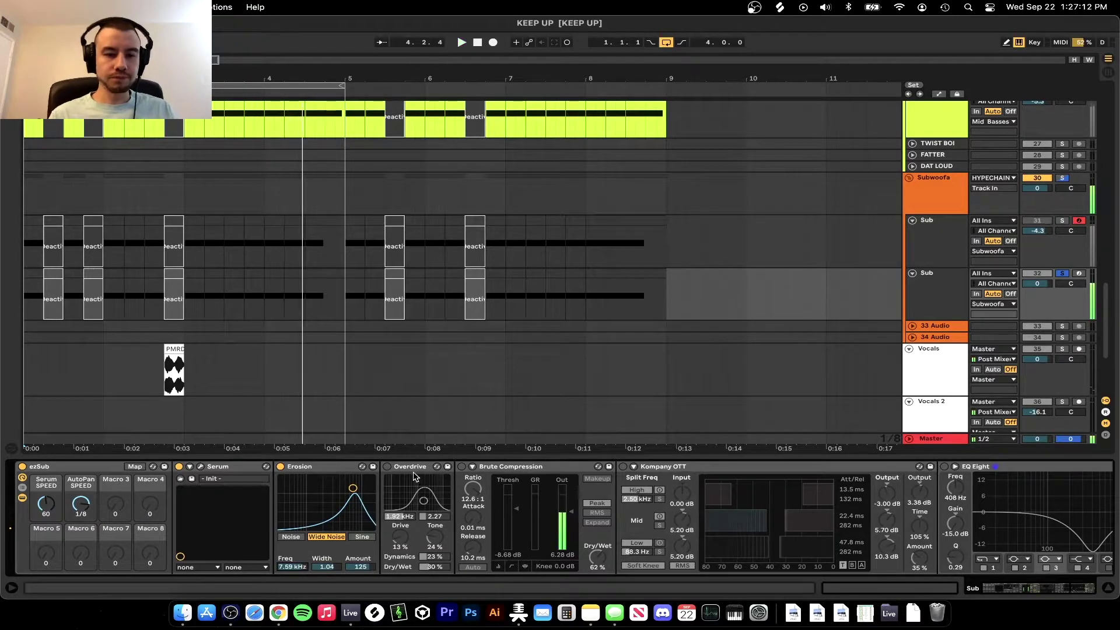
Enable Overdrive on the second Sub track and play the loop to compare its effect.
{"action": "left_click", "coordinate": [386, 466]}
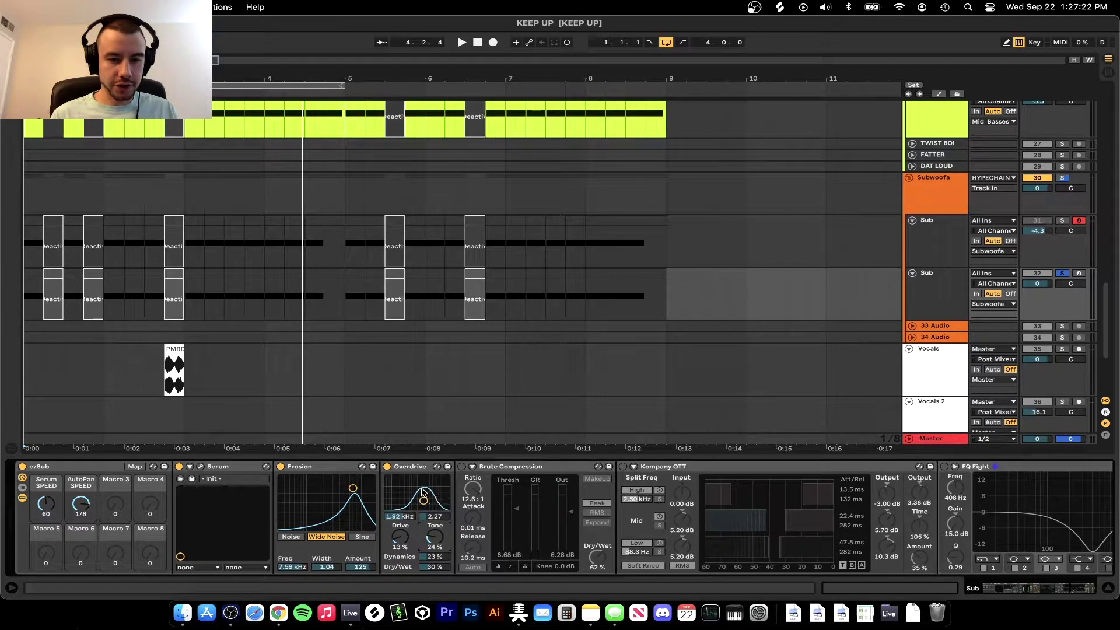
{"action": "key", "text": "space"}
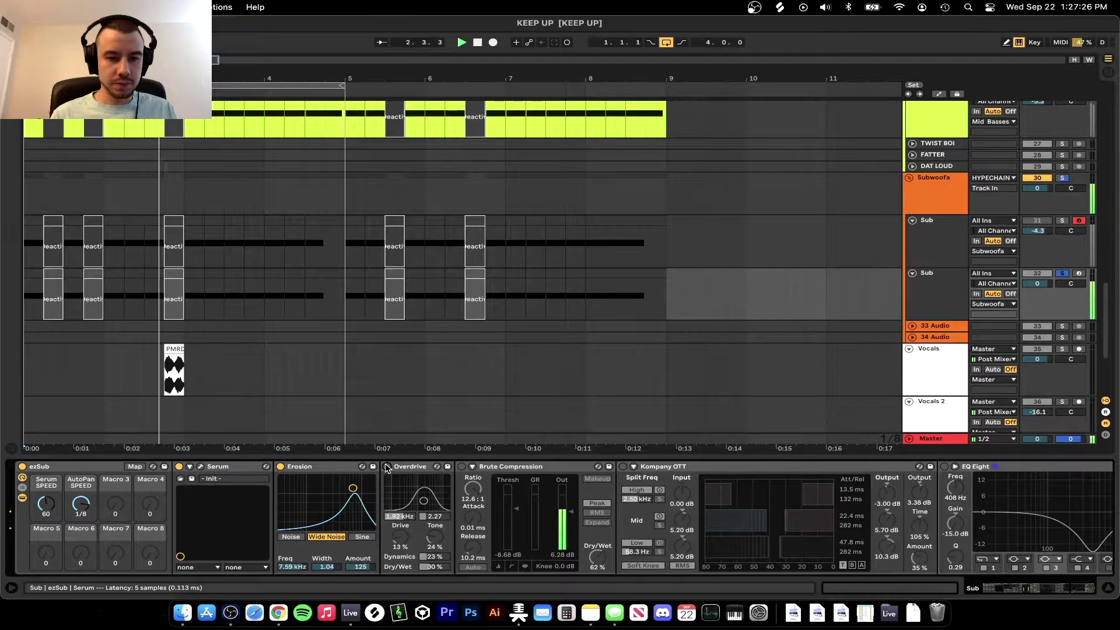
{"action": "key", "text": "space"}
Enable Brute Compression on the second Sub track and compare the loop with it on and off.
{"action": "scroll", "coordinate": [350, 514], "scroll_direction": "right", "scroll_amount": 3}
{"action": "left_click", "coordinate": [324, 467]}
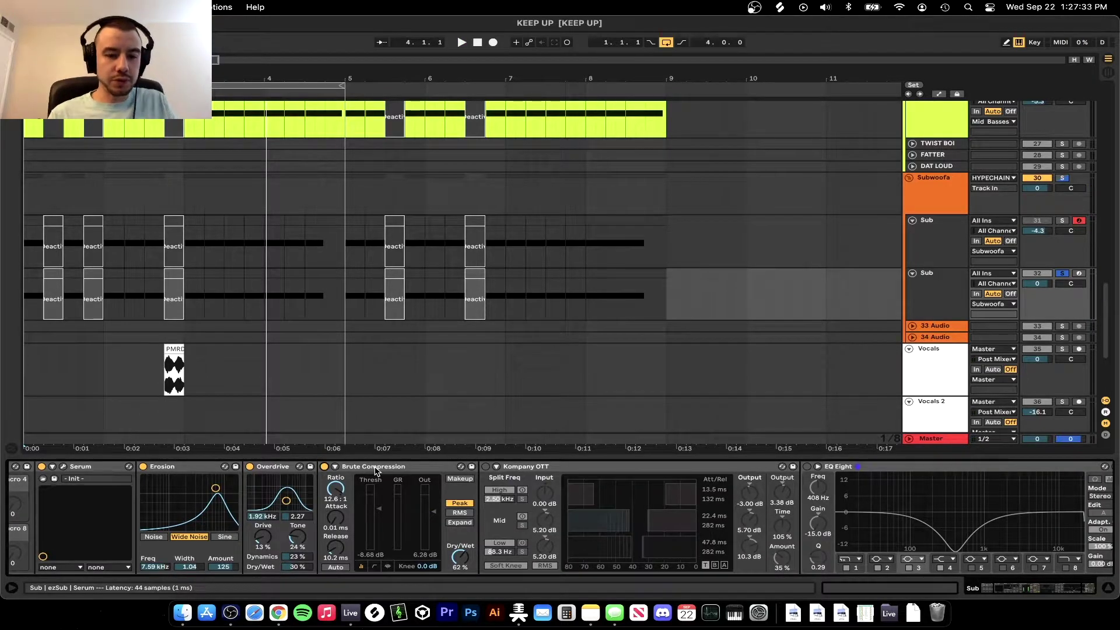
{"action": "key", "text": "super+alt+b"}
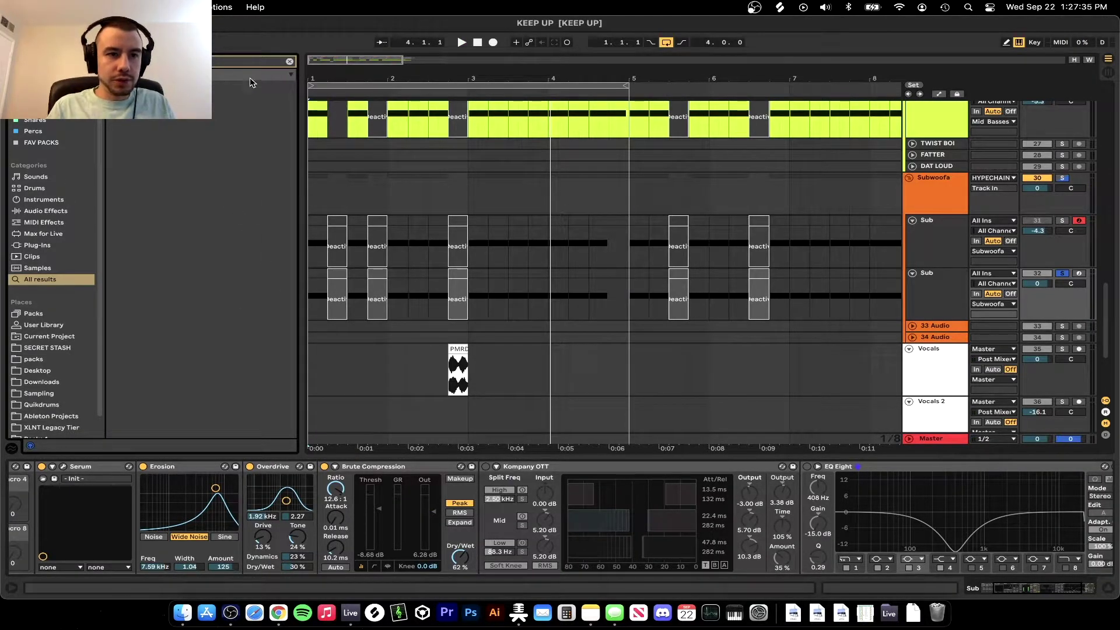
{"action": "key", "text": "super+alt+b"}
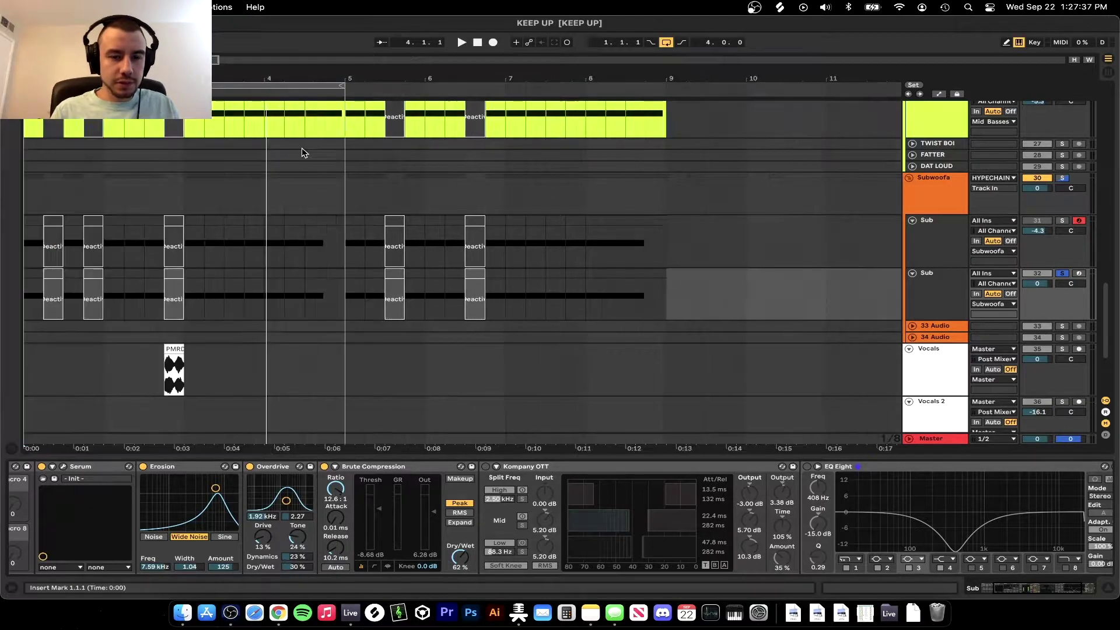
{"action": "left_click", "coordinate": [376, 466]}
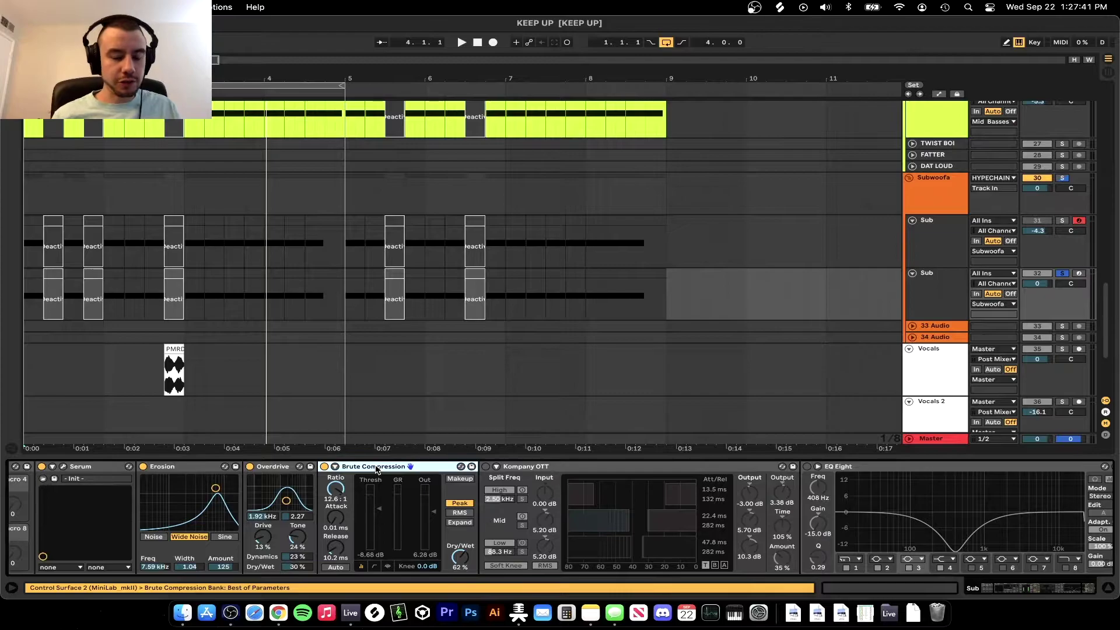
{"action": "key", "text": "space"}
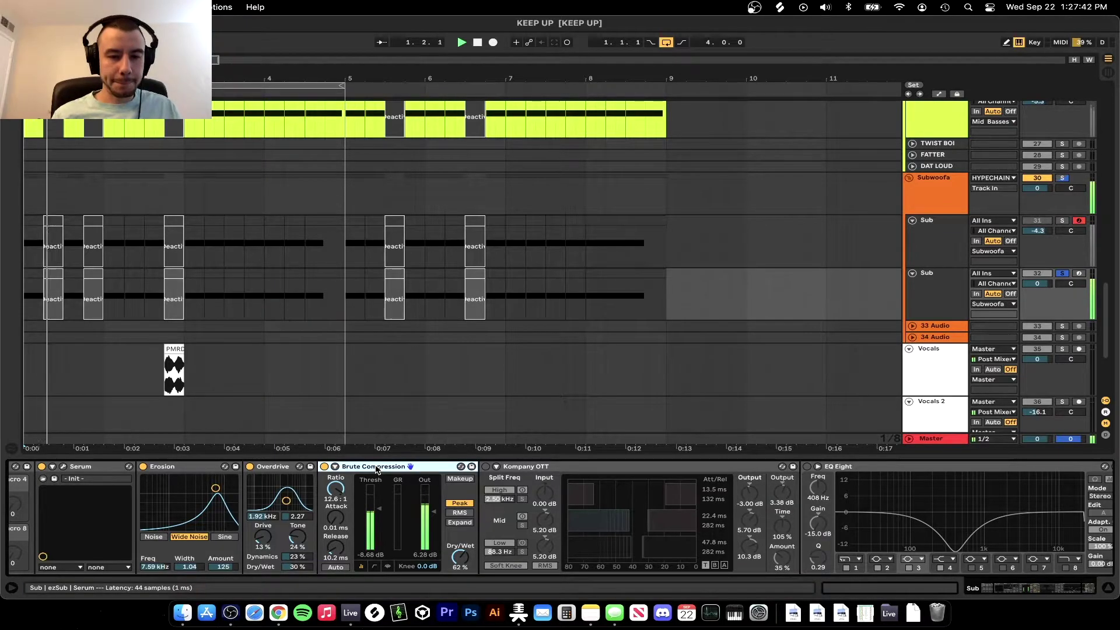
{"action": "left_click", "coordinate": [324, 466]}
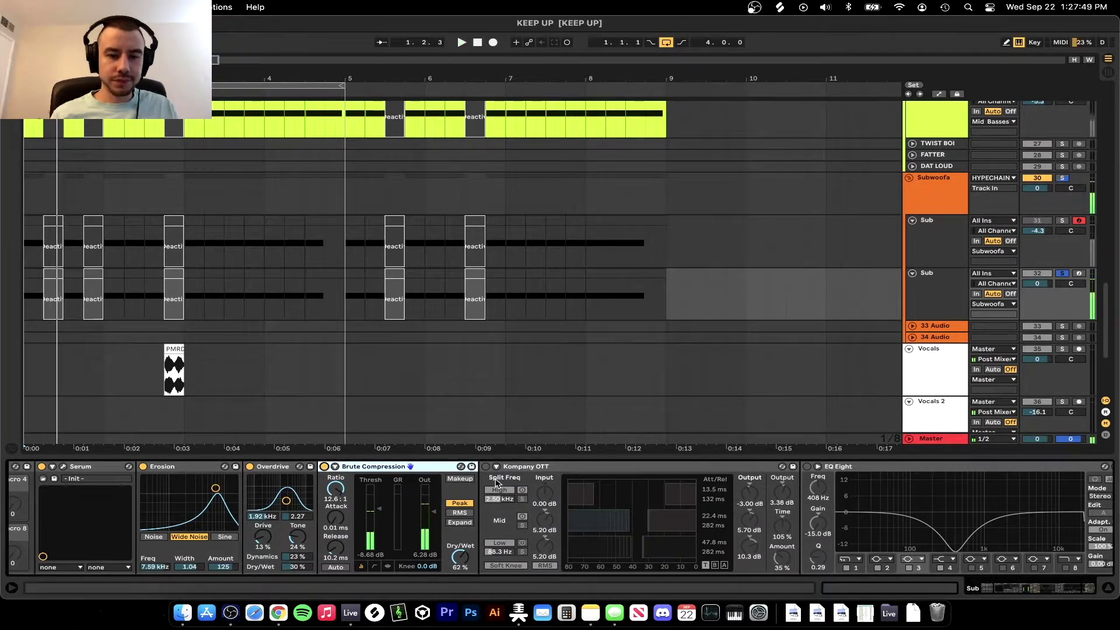
Enable Kompany OTT and EQ Eight on the second Sub track and play the loop through them.
{"action": "left_click", "coordinate": [485, 466]}
{"action": "scroll", "coordinate": [515, 498], "scroll_direction": "right", "scroll_amount": 4}
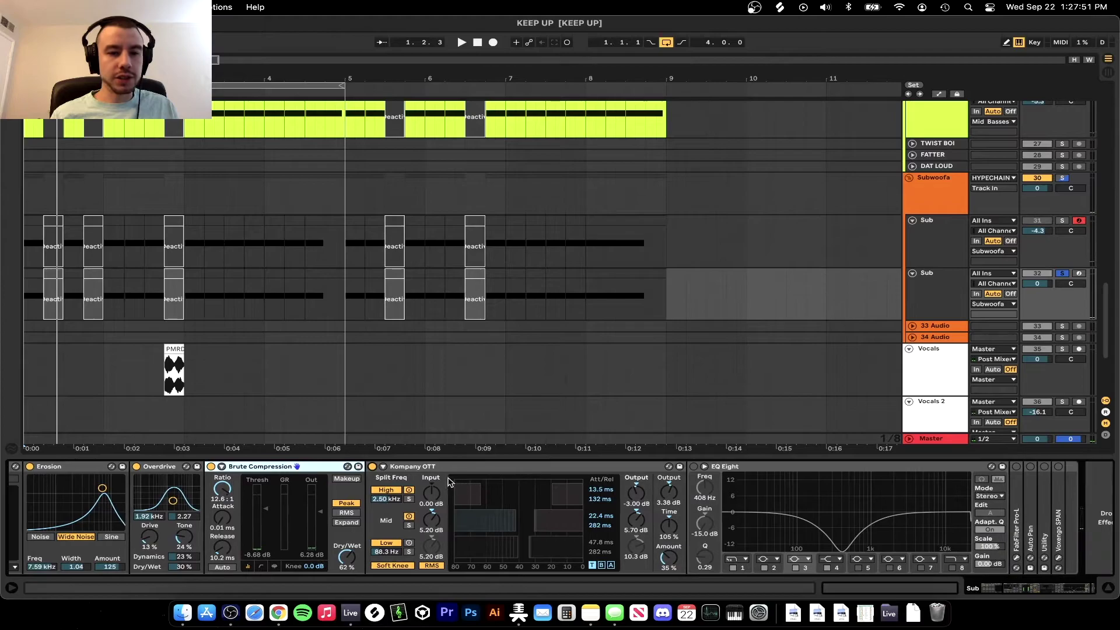
{"action": "left_click", "coordinate": [409, 468]}
{"action": "scroll", "coordinate": [408, 468], "scroll_direction": "right", "scroll_amount": 2}
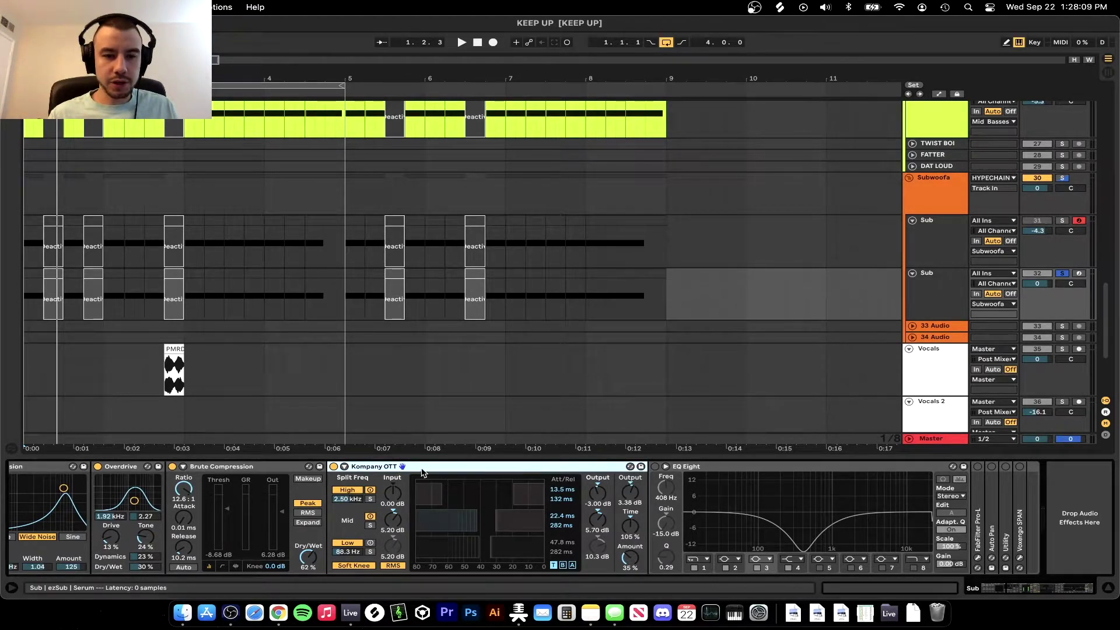
{"action": "key", "text": "space"}
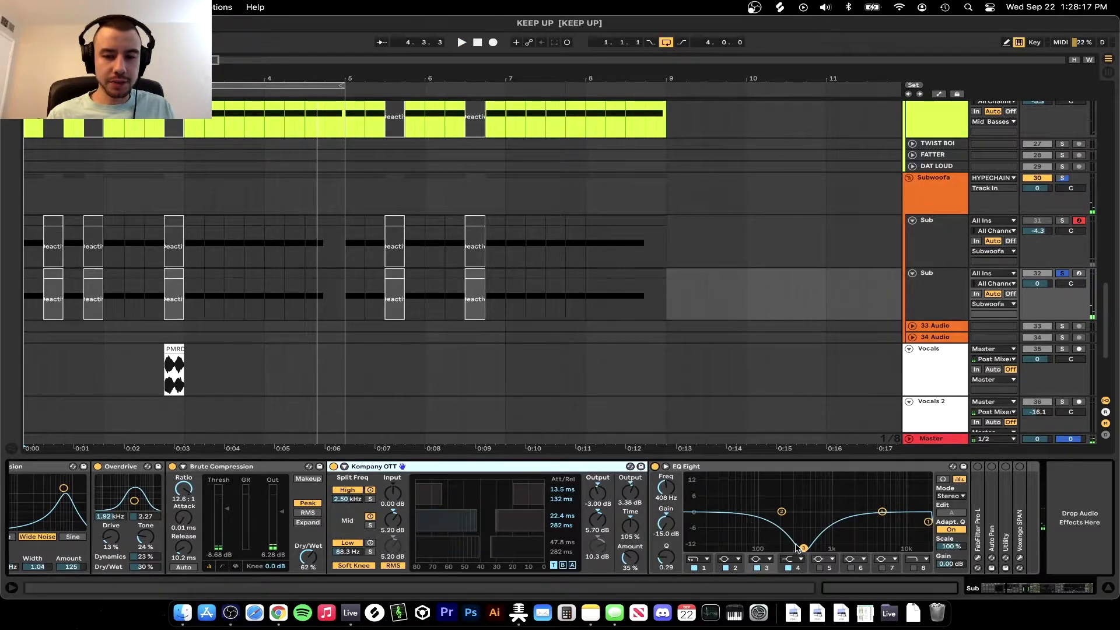
{"action": "key", "text": "space"}
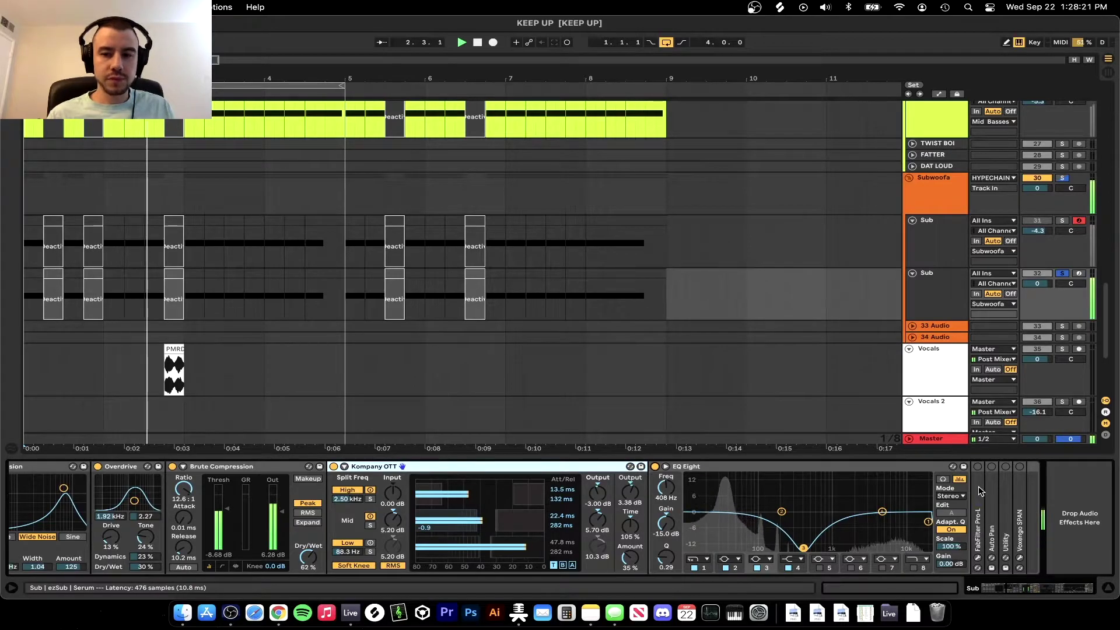
Unfold and enable FabFilter Pro-L on the second Sub track and open its plug-in window while the loop plays.
{"action": "double_click", "coordinate": [978, 528]}
{"action": "key", "text": "space"}
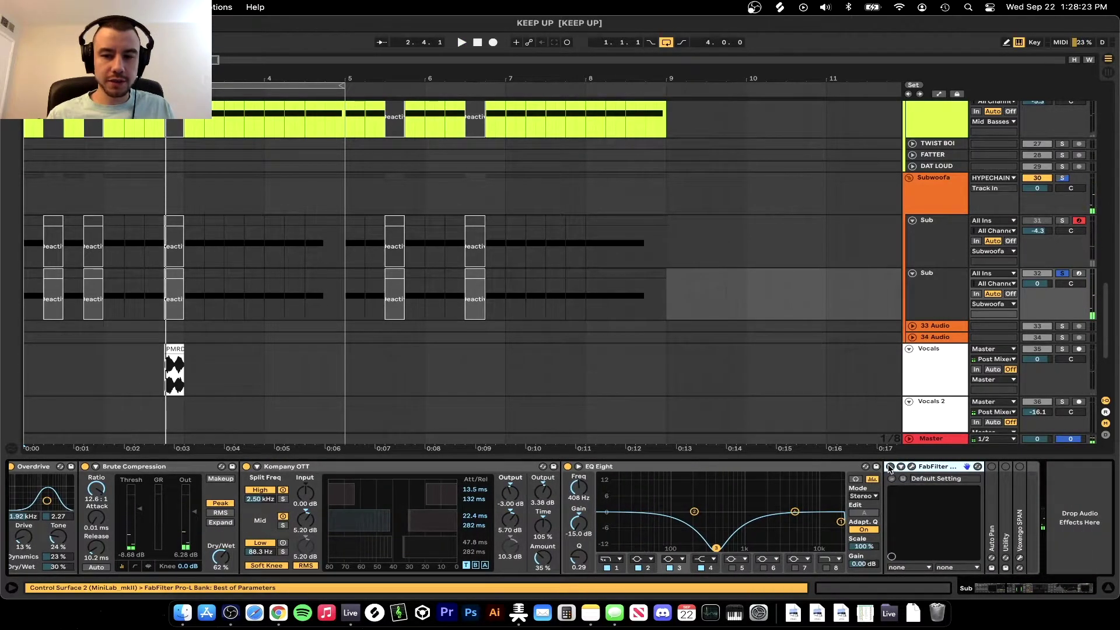
{"action": "key", "text": "space"}
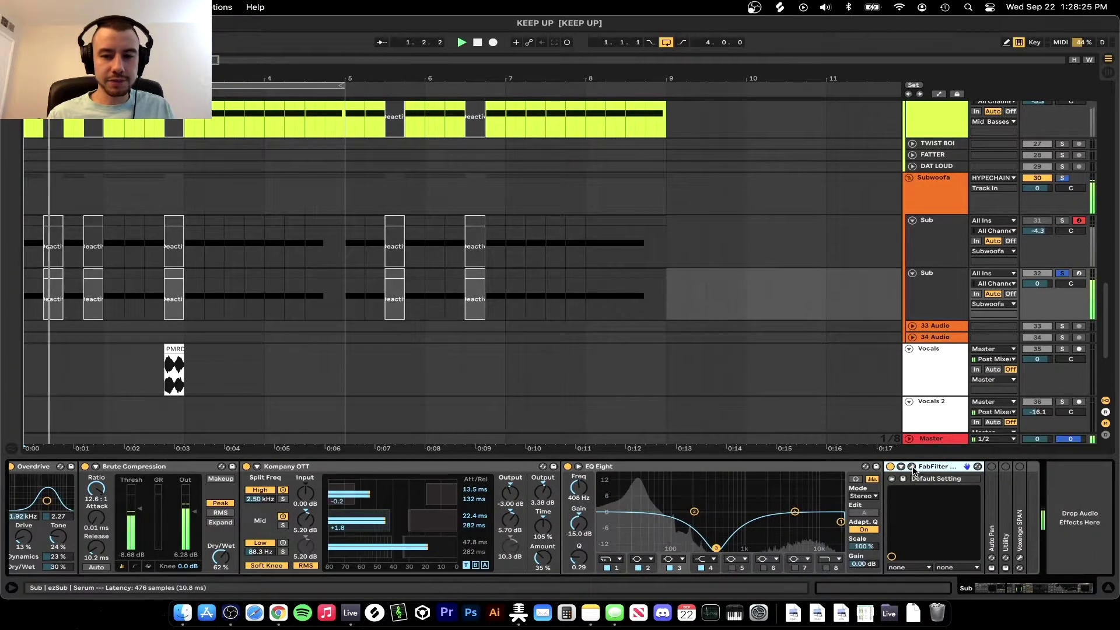
{"action": "left_click", "coordinate": [966, 467]}
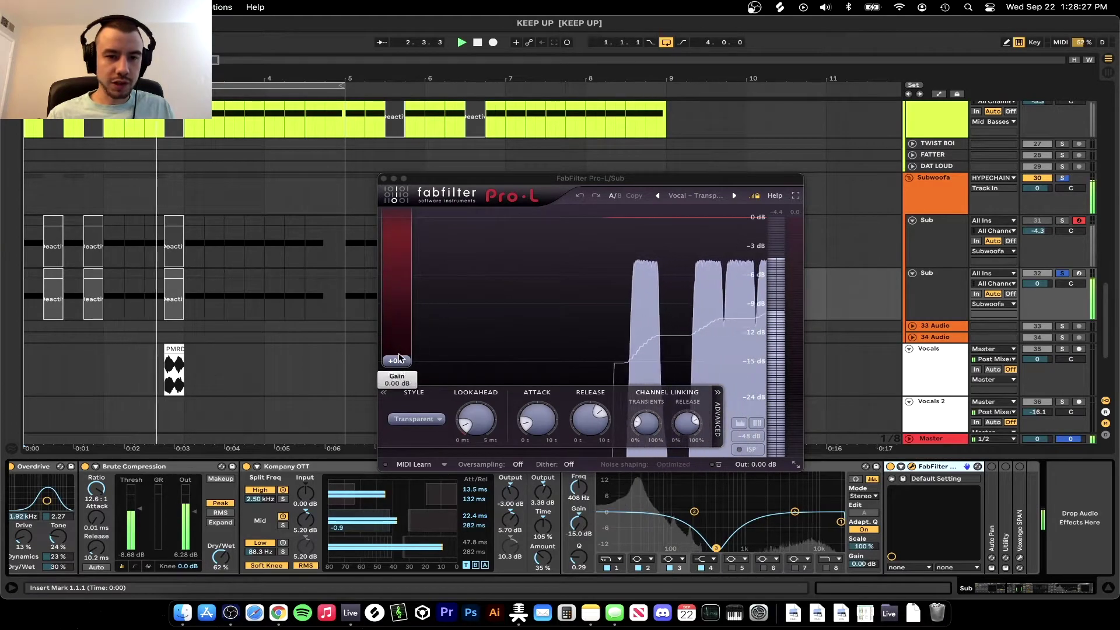
Load the Vocal - Transparent preset in FabFilter Pro-L, close its window and play the loop.
{"action": "left_click", "coordinate": [697, 199]}
{"action": "left_click", "coordinate": [683, 198]}
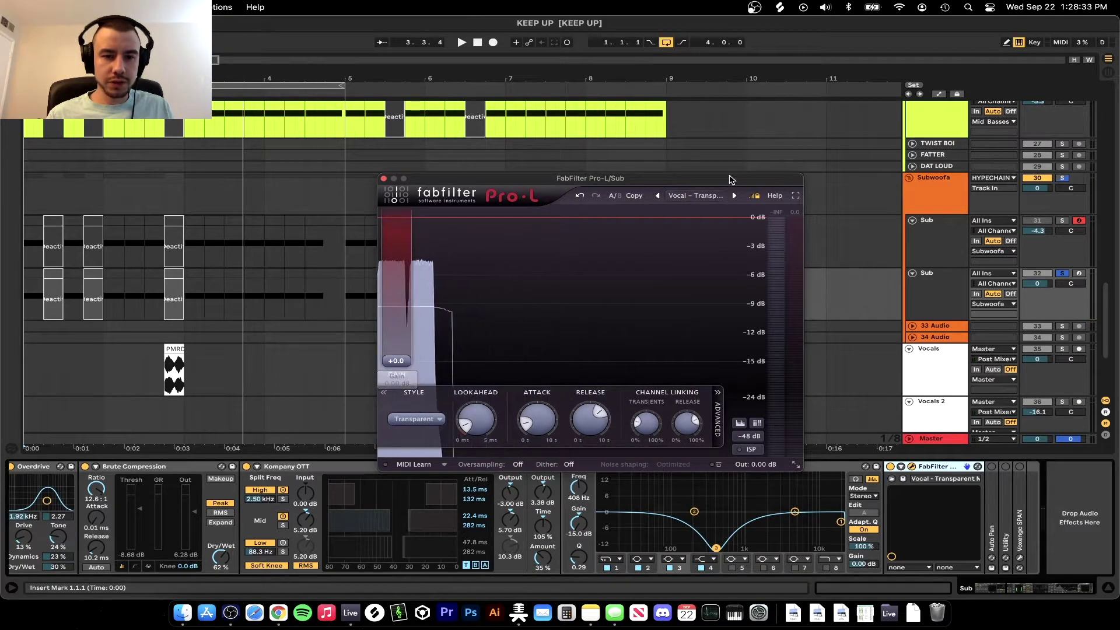
{"action": "left_click", "coordinate": [384, 179]}
{"action": "key", "text": "space"}
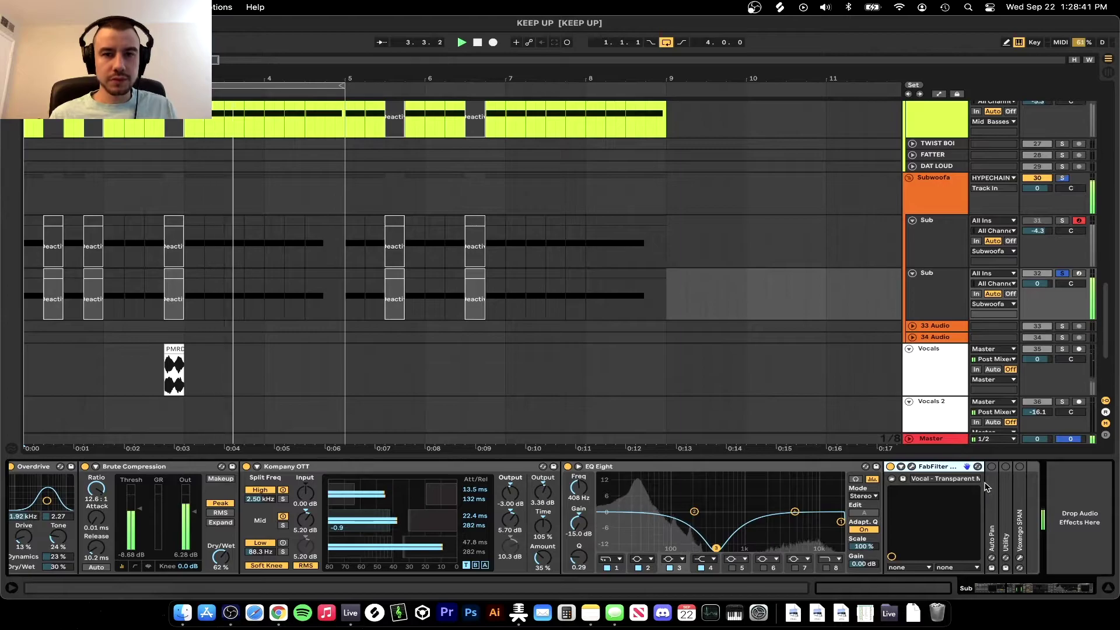
Unfold Auto Pan for review, hide the device chain and unsolo the second Sub track.
{"action": "key", "text": "space"}
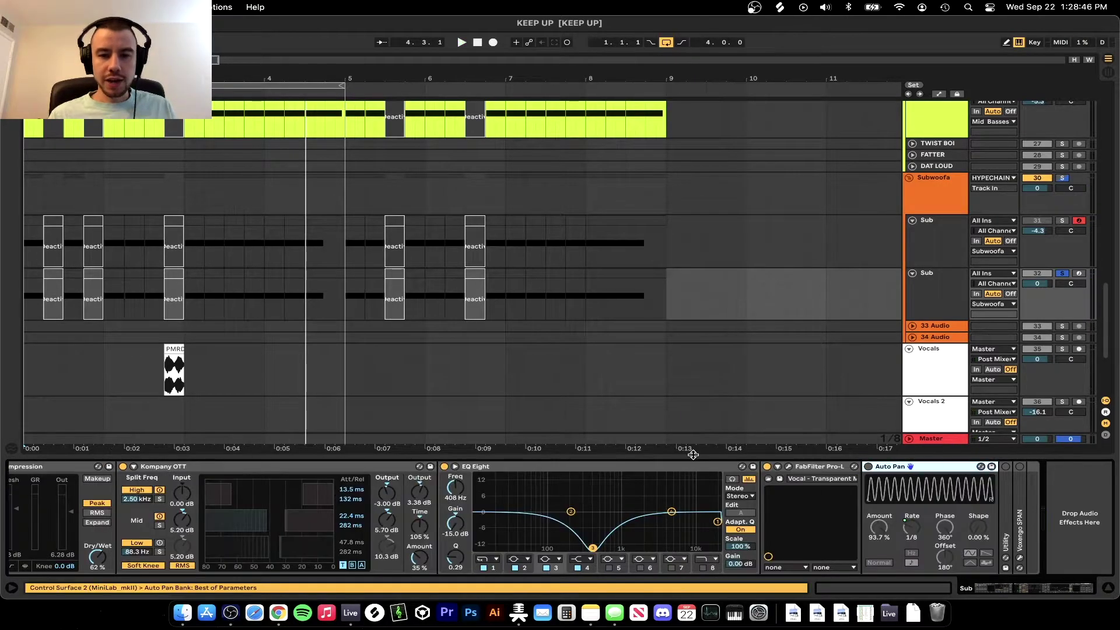
{"action": "left_click", "coordinate": [694, 455]}
{"action": "scroll", "coordinate": [415, 454], "scroll_direction": "down", "scroll_amount": 5}
{"action": "scroll", "coordinate": [415, 454], "scroll_direction": "up", "scroll_amount": 1}
{"action": "scroll", "coordinate": [414, 459], "scroll_direction": "up", "scroll_amount": 1}
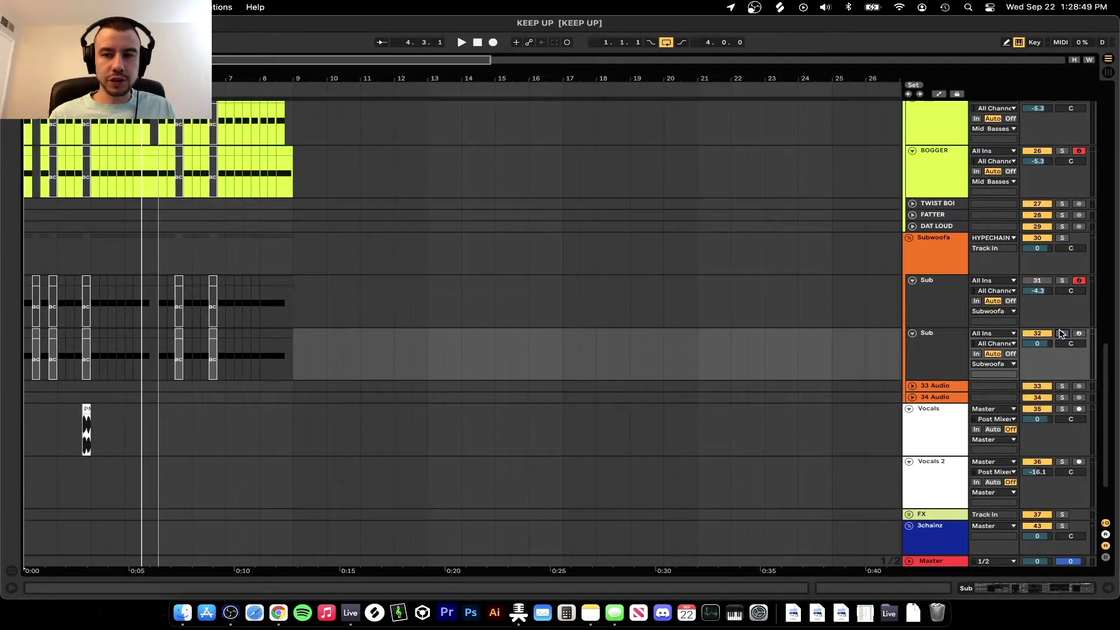
{"action": "scroll", "coordinate": [233, 437], "scroll_direction": "up", "scroll_amount": 2}
{"action": "scroll", "coordinate": [67, 432], "scroll_direction": "up", "scroll_amount": 6}
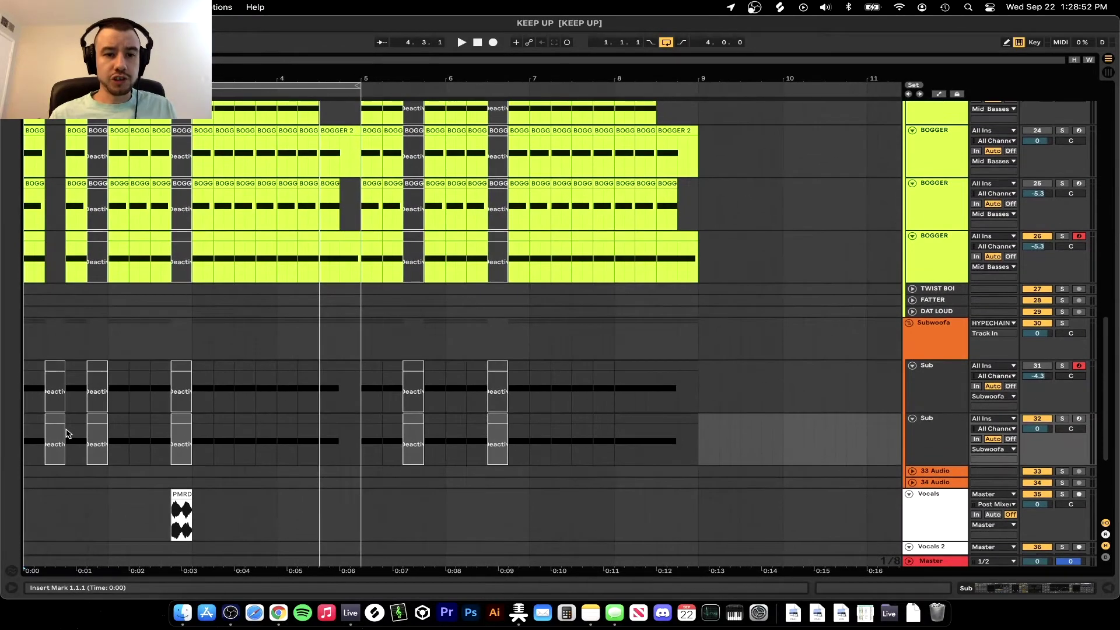
{"action": "scroll", "coordinate": [69, 433], "scroll_direction": "up", "scroll_amount": 2}
{"action": "scroll", "coordinate": [68, 433], "scroll_direction": "down", "scroll_amount": 5}
{"action": "scroll", "coordinate": [68, 433], "scroll_direction": "up", "scroll_amount": 1}
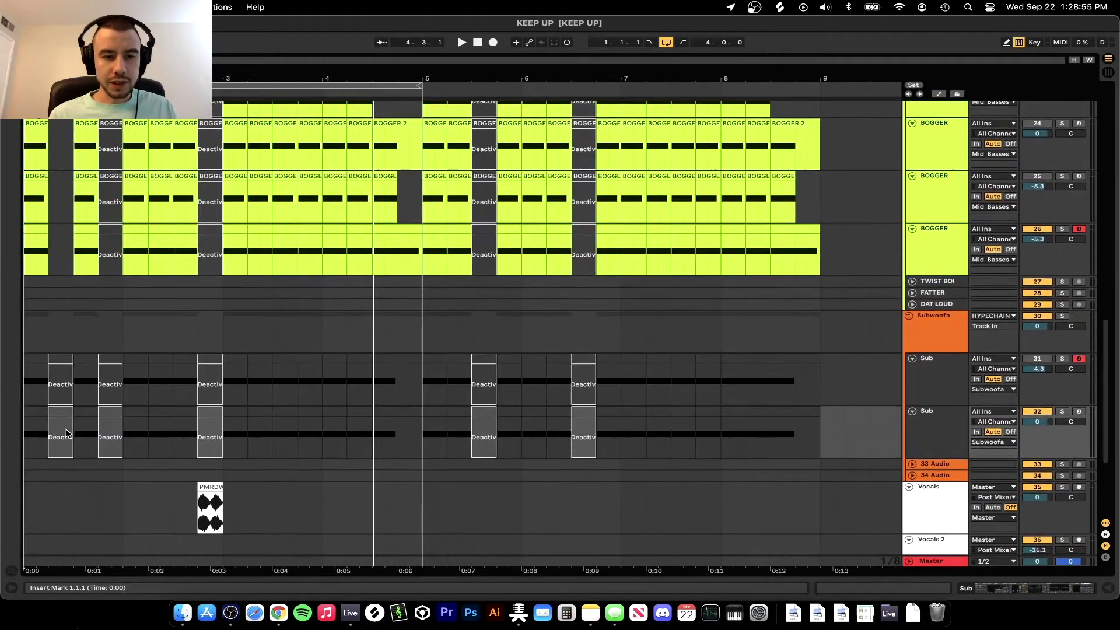
Solo the second Sub track and open its device chain while the loop plays from the first Sub clip.
{"action": "left_click", "coordinate": [36, 373]}
{"action": "key", "text": "space"}
{"action": "left_click", "coordinate": [1062, 411]}
{"action": "double_click", "coordinate": [927, 435]}
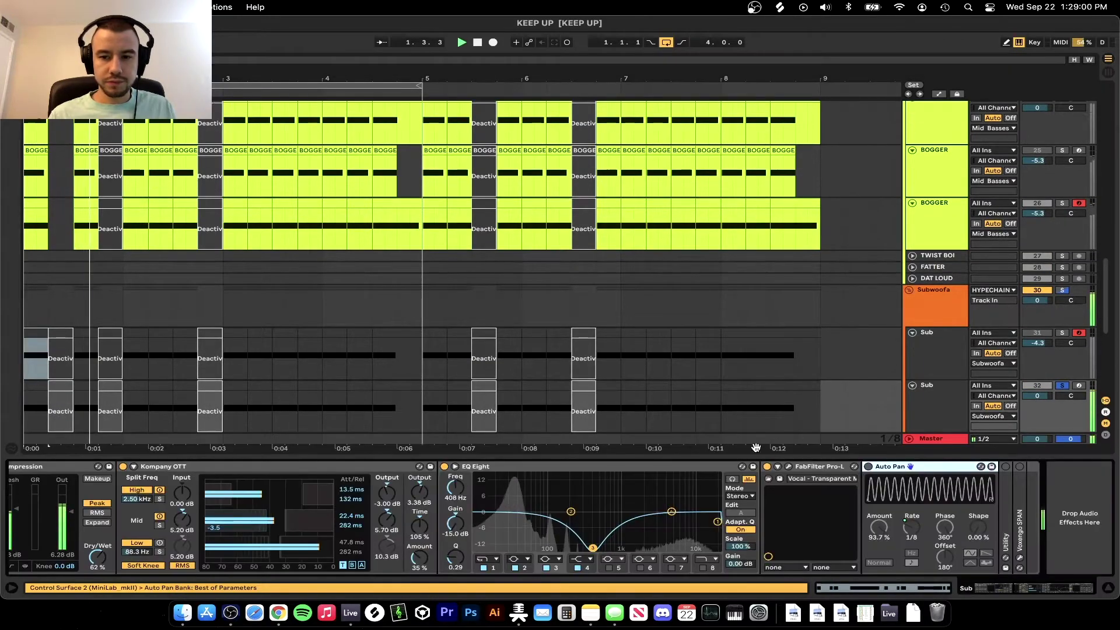
Audition the loop with Auto Pan on the second Sub track, switching the device on and off again.
{"action": "left_click", "coordinate": [868, 467]}
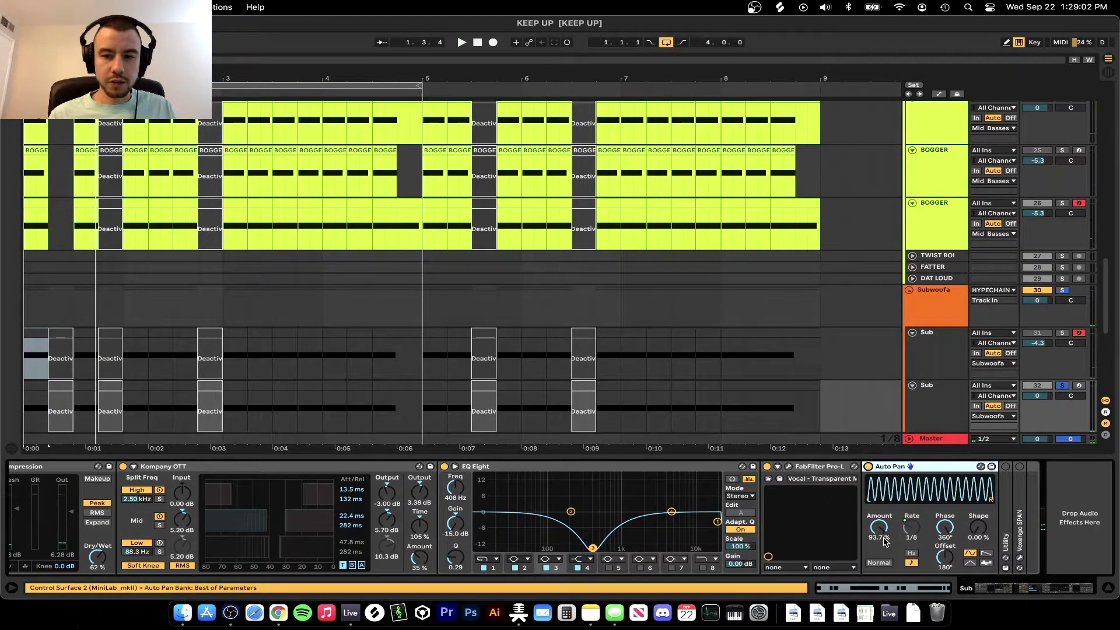
{"action": "key", "text": "space"}
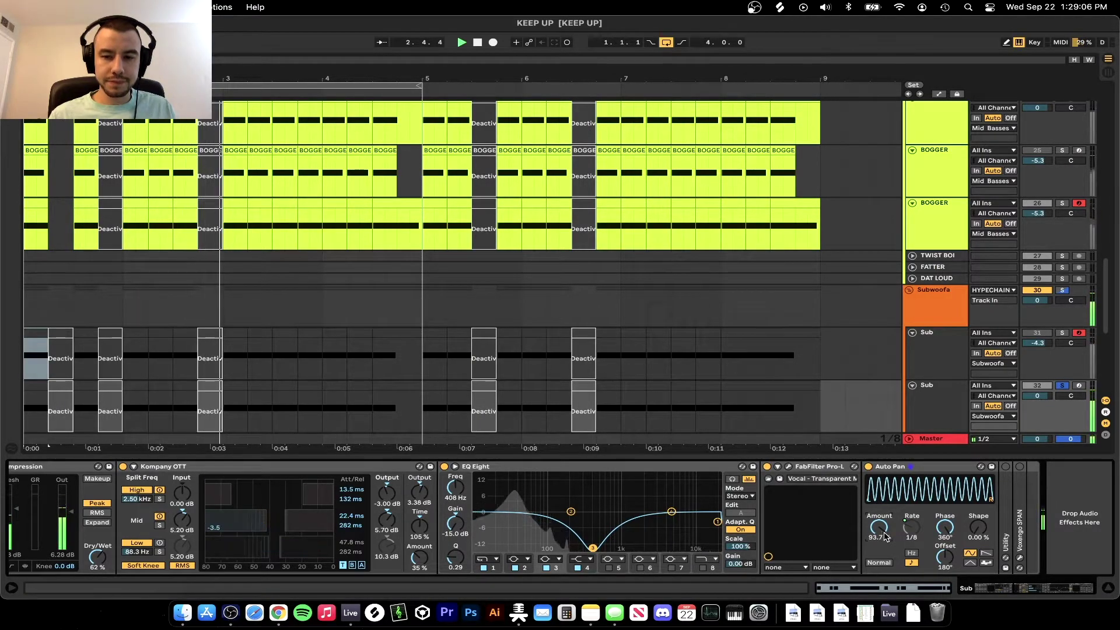
{"action": "key", "text": "space"}
{"action": "left_click", "coordinate": [868, 467]}
Add a new Auto Pan at the end of the second Sub track's chain with Phase 360° and Amount 100%.
{"action": "key", "text": "super+alt+b"}
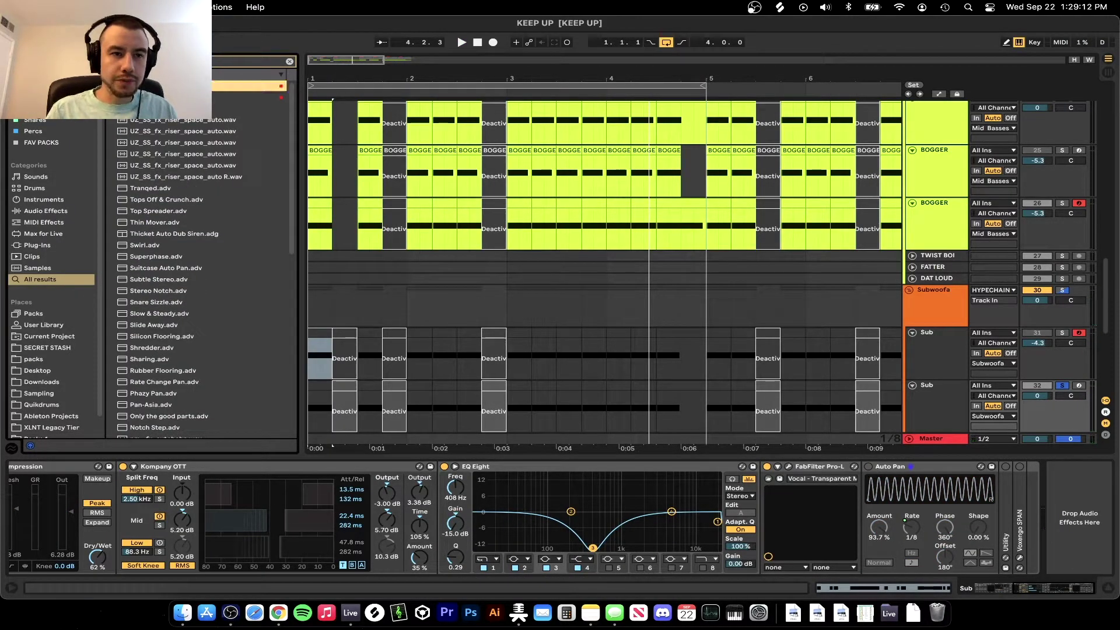
{"action": "key", "text": "Return"}
{"action": "key", "text": "space"}
{"action": "scroll", "coordinate": [745, 358], "scroll_direction": "down", "scroll_amount": 2}
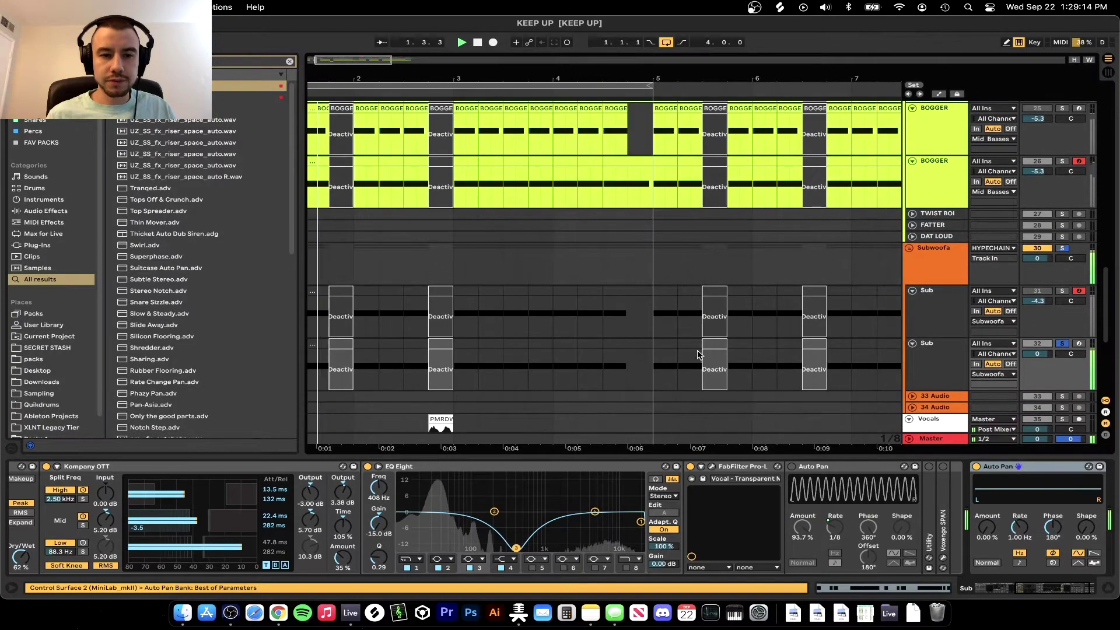
{"action": "left_click_drag", "start_coordinate": [1053, 527], "coordinate": [1053, 478]}
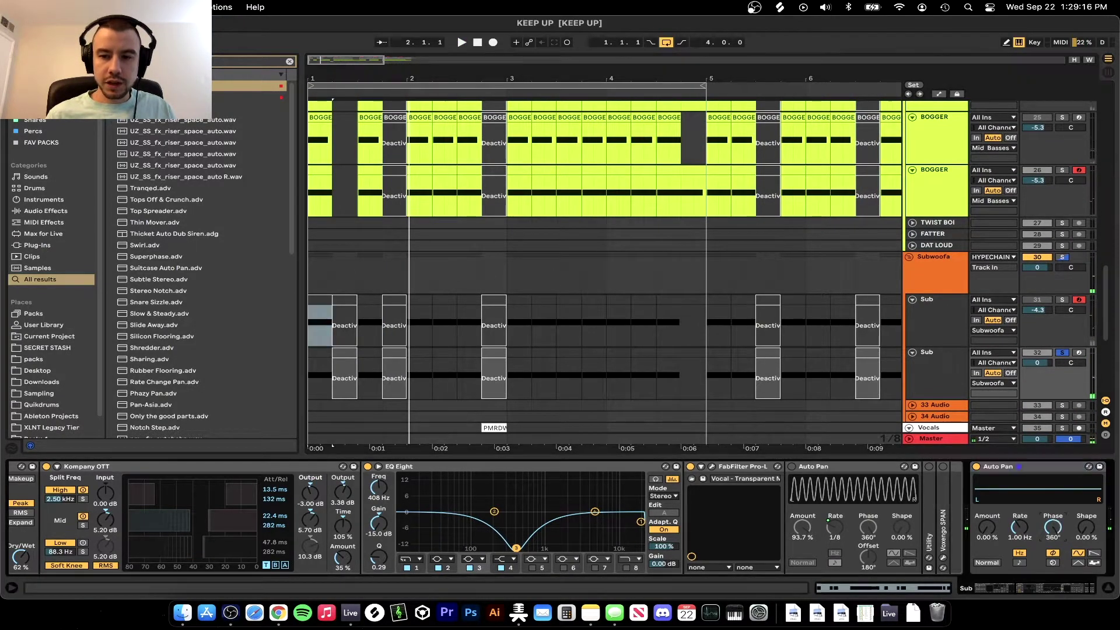
{"action": "left_click_drag", "start_coordinate": [985, 530], "coordinate": [984, 484]}
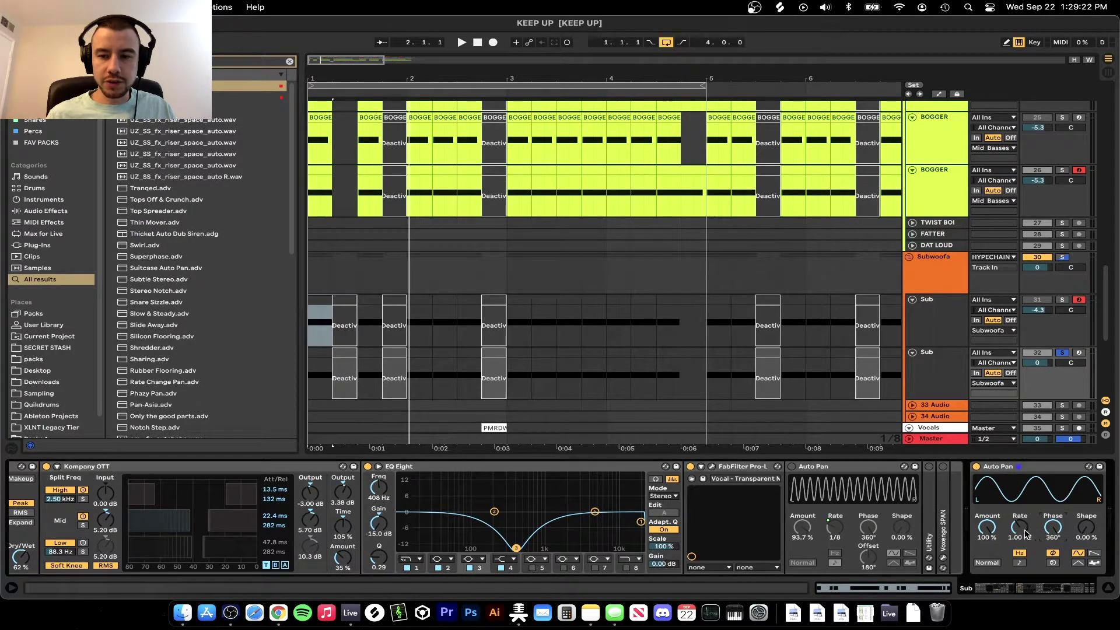
Sync the new Auto Pan's rate to the tempo and adjust the rate while playing the loop.
{"action": "left_click", "coordinate": [1019, 563]}
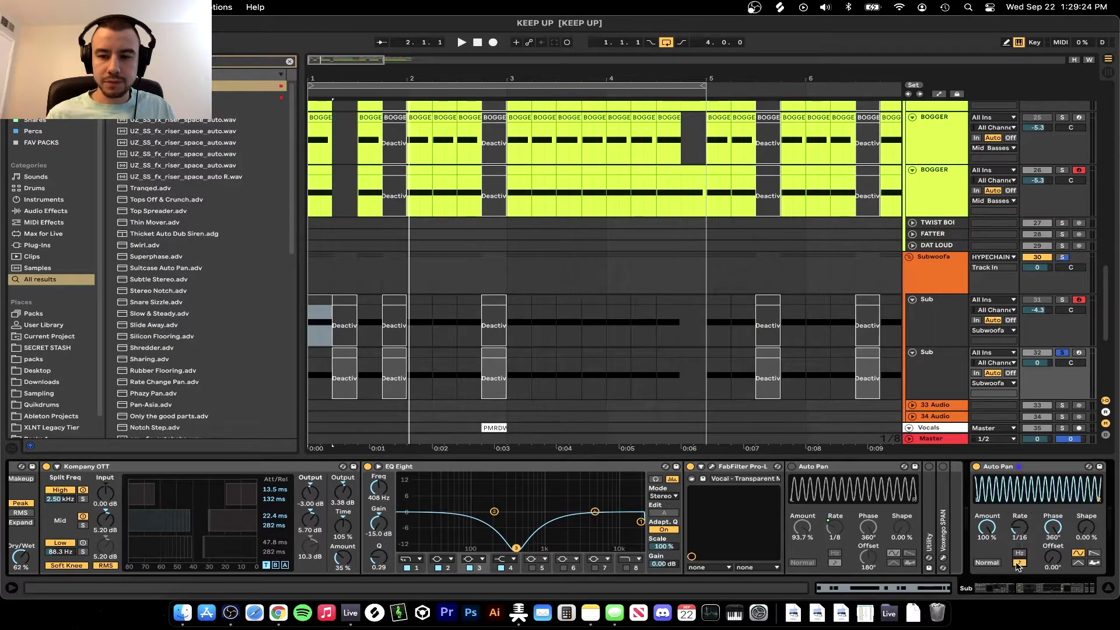
{"action": "left_click_drag", "start_coordinate": [1021, 537], "coordinate": [1020, 510]}
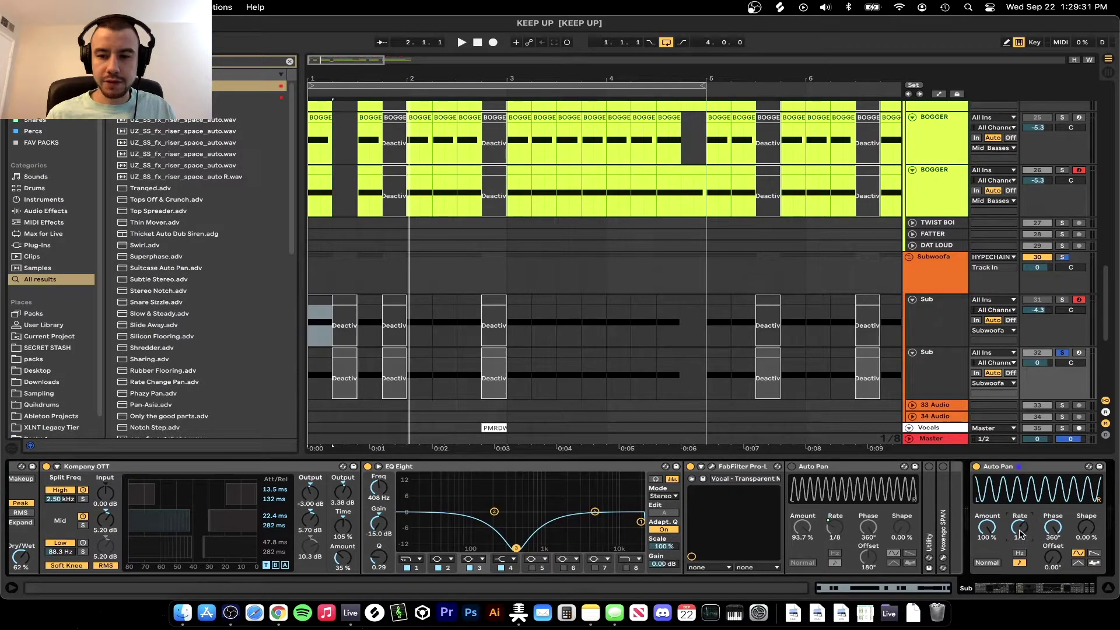
{"action": "key", "text": "space"}
{"action": "left_click_drag", "start_coordinate": [1020, 509], "coordinate": [1020, 520]}
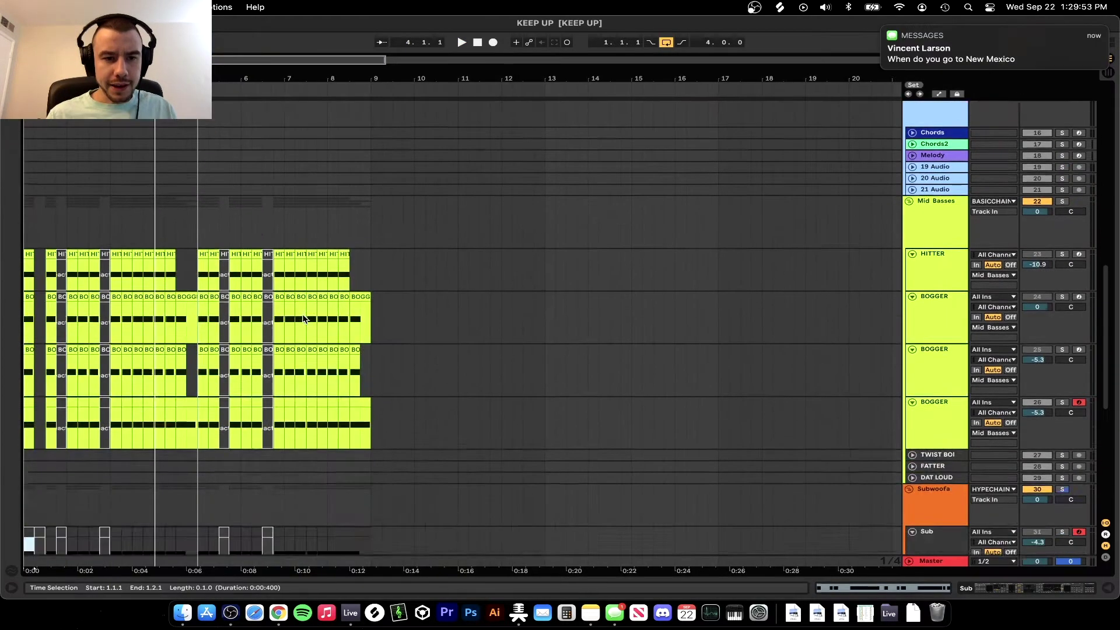
Examine how the Mid Basses clips line up with the clips on both Sub tracks in the arrangement.
{"action": "scroll", "coordinate": [99, 329], "scroll_direction": "down", "scroll_amount": 10}
{"action": "scroll", "coordinate": [99, 329], "scroll_direction": "up", "scroll_amount": 5}
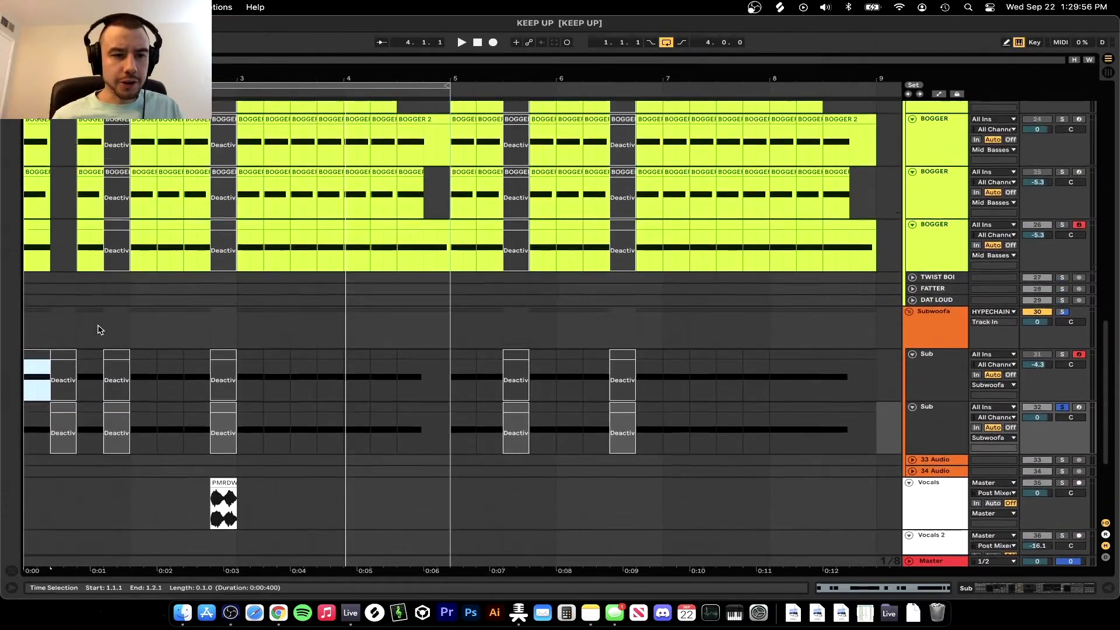
{"action": "scroll", "coordinate": [99, 329], "scroll_direction": "up", "scroll_amount": 1}
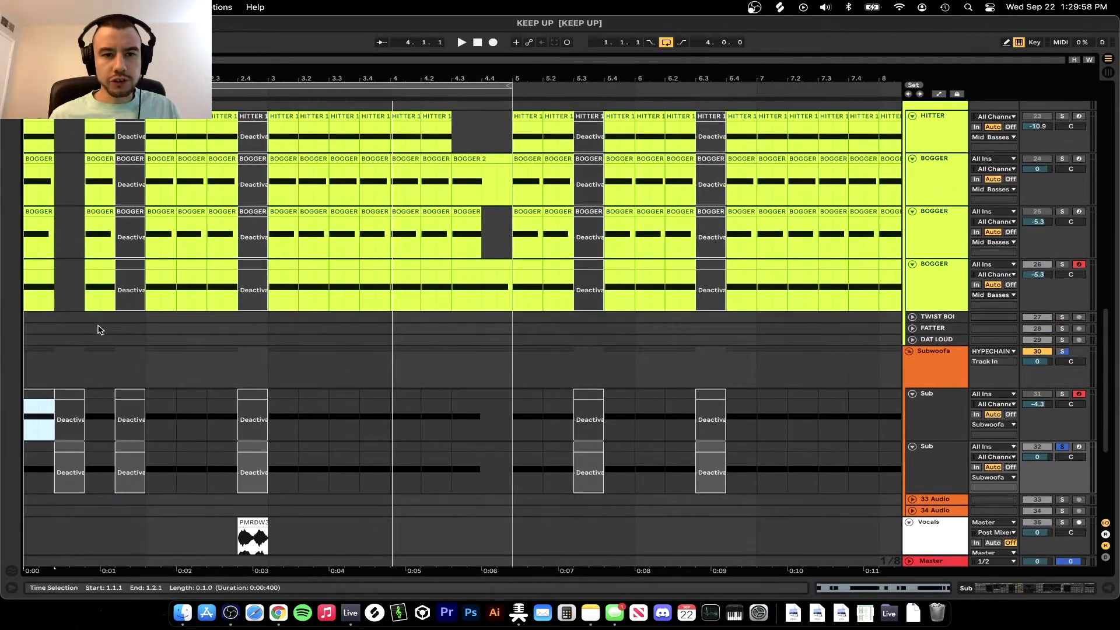
{"action": "scroll", "coordinate": [96, 328], "scroll_direction": "up", "scroll_amount": 3}
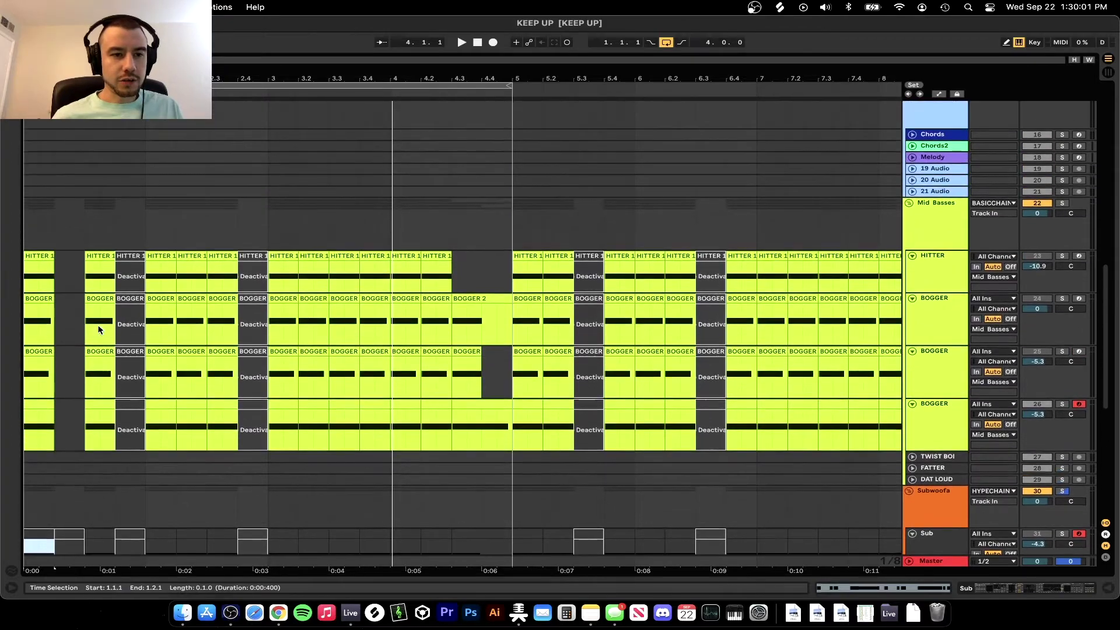
{"action": "scroll", "coordinate": [69, 330], "scroll_direction": "down", "scroll_amount": 2}
{"action": "scroll", "coordinate": [68, 330], "scroll_direction": "down", "scroll_amount": 5}
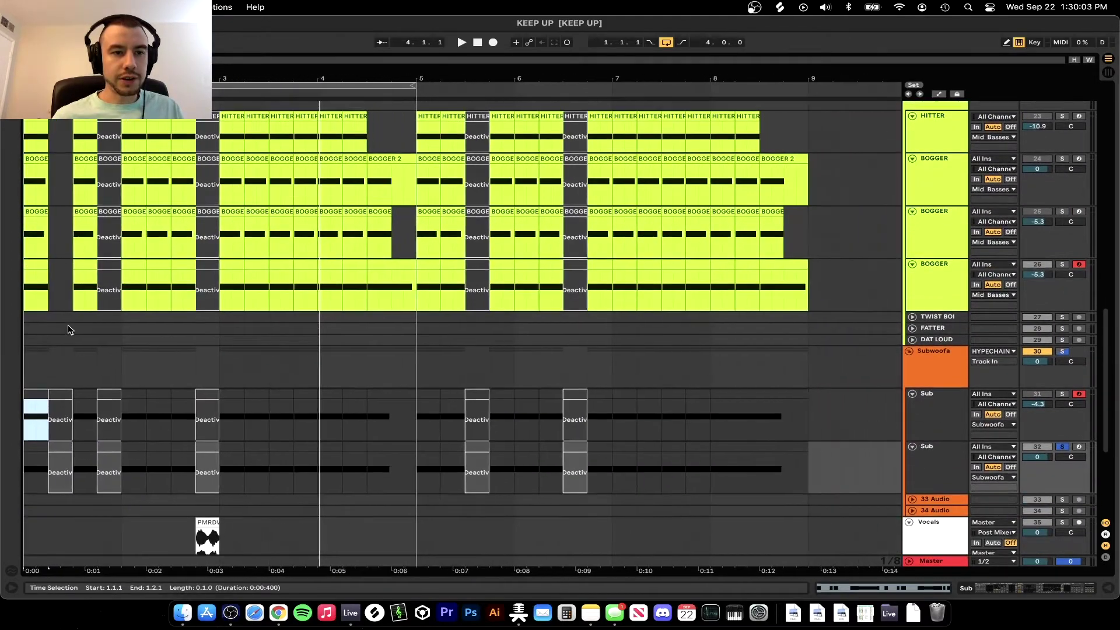
{"action": "scroll", "coordinate": [67, 274], "scroll_direction": "up", "scroll_amount": 2}
{"action": "scroll", "coordinate": [169, 406], "scroll_direction": "up", "scroll_amount": 3}
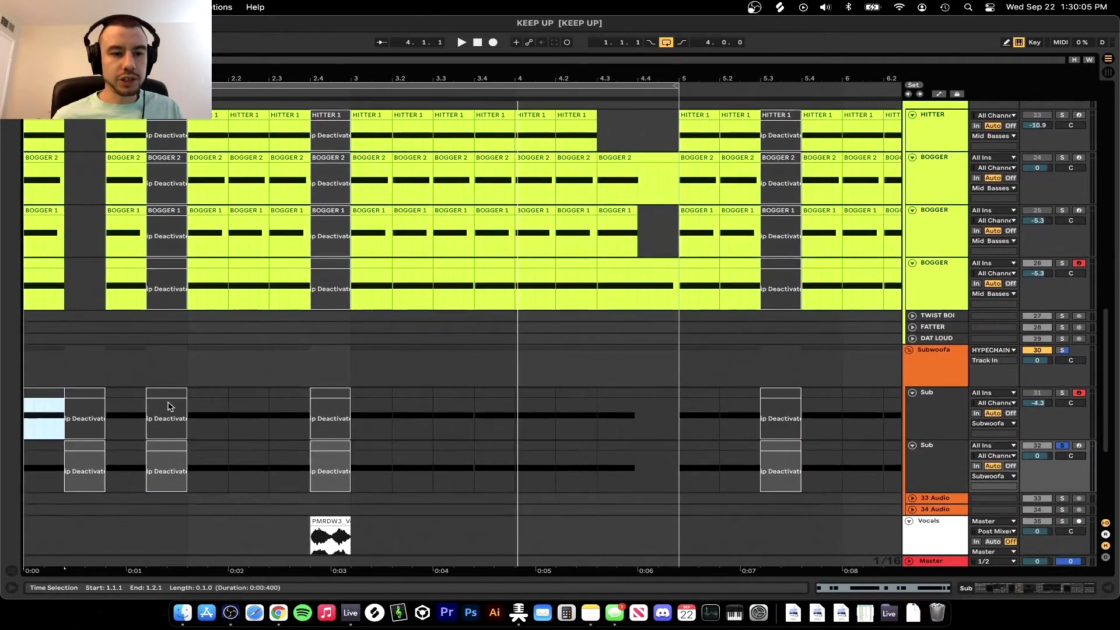
{"action": "scroll", "coordinate": [122, 470], "scroll_direction": "up", "scroll_amount": 1}
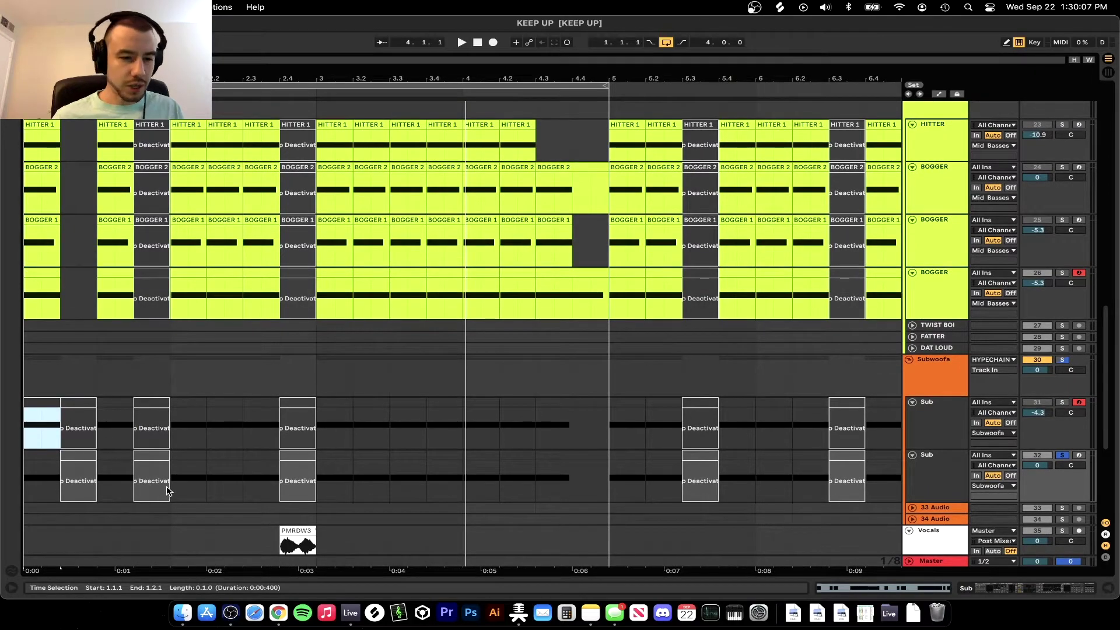
Select the first bar of clips across both Sub tracks, and select the second Sub track.
{"action": "left_click_drag", "start_coordinate": [167, 491], "coordinate": [1, 430]}
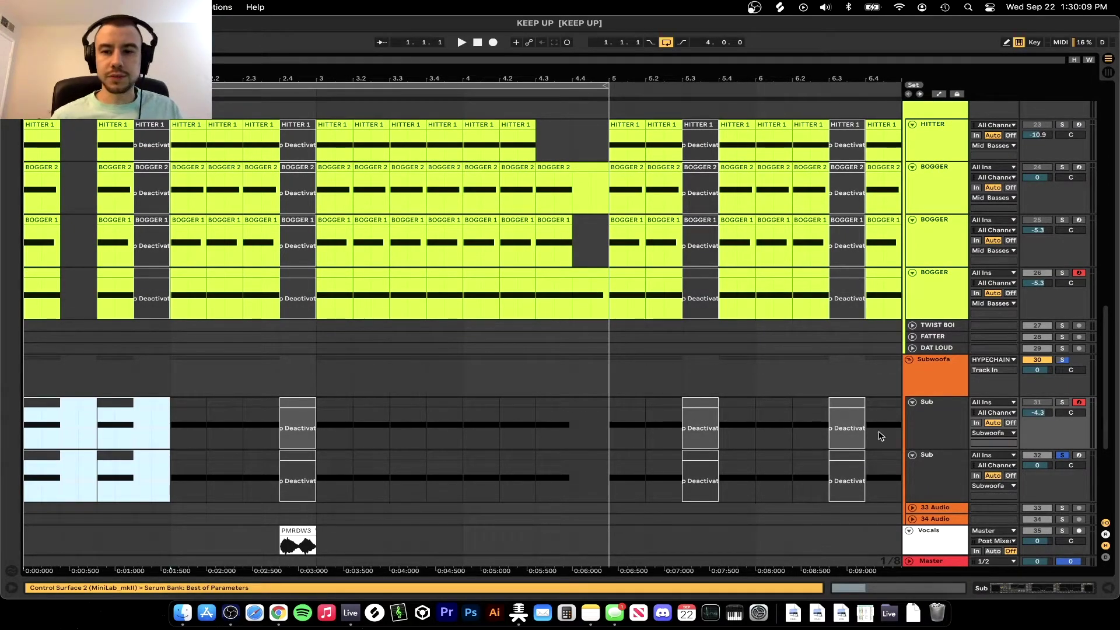
{"action": "scroll", "coordinate": [909, 446], "scroll_direction": "down", "scroll_amount": 1}
{"action": "left_click", "coordinate": [935, 453]}
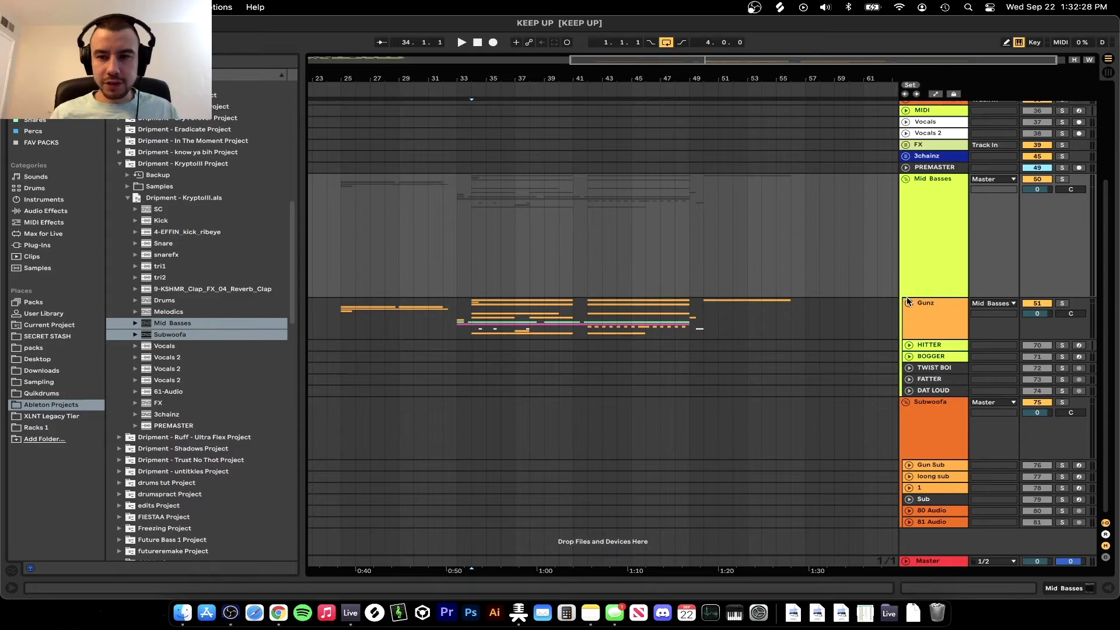
Unfold the Gunz group inside the imported Mid Basses group and review its tracks and the Subwoofa tracks.
{"action": "left_click", "coordinate": [908, 308]}
{"action": "left_click", "coordinate": [908, 307]}
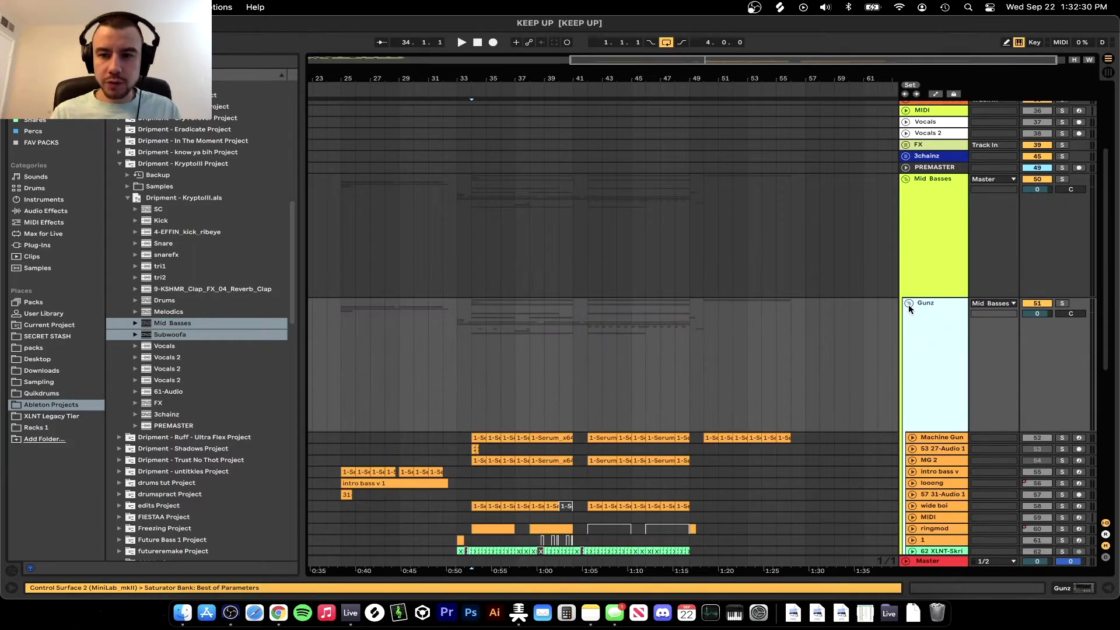
{"action": "scroll", "coordinate": [741, 323], "scroll_direction": "down", "scroll_amount": 5}
{"action": "scroll", "coordinate": [832, 340], "scroll_direction": "down", "scroll_amount": 1}
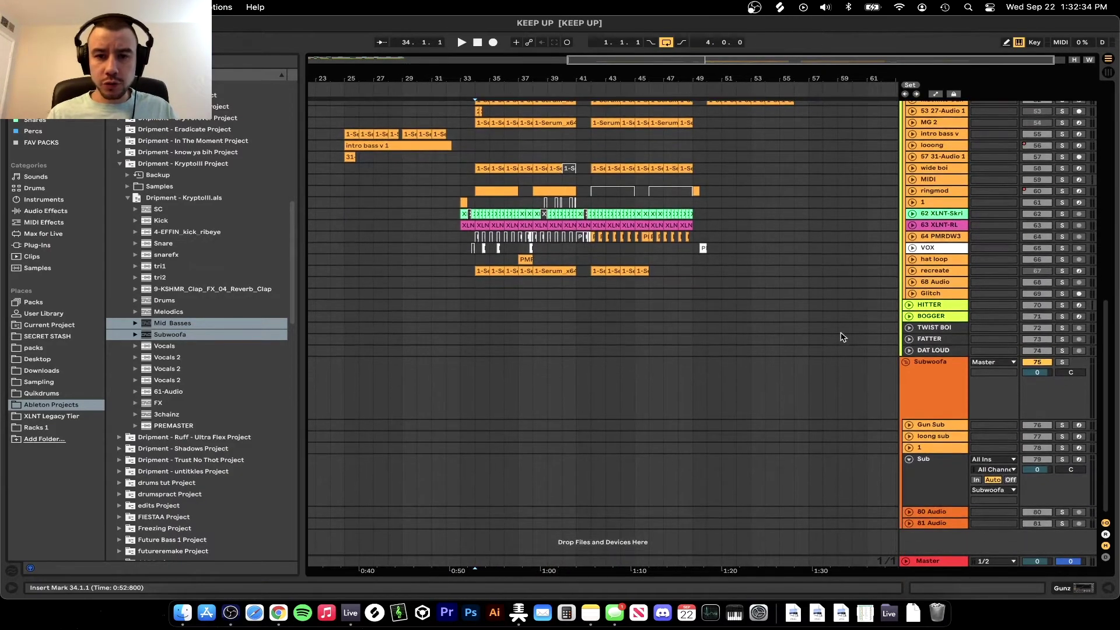
{"action": "scroll", "coordinate": [840, 295], "scroll_direction": "up", "scroll_amount": 2}
{"action": "scroll", "coordinate": [840, 296], "scroll_direction": "left", "scroll_amount": 2}
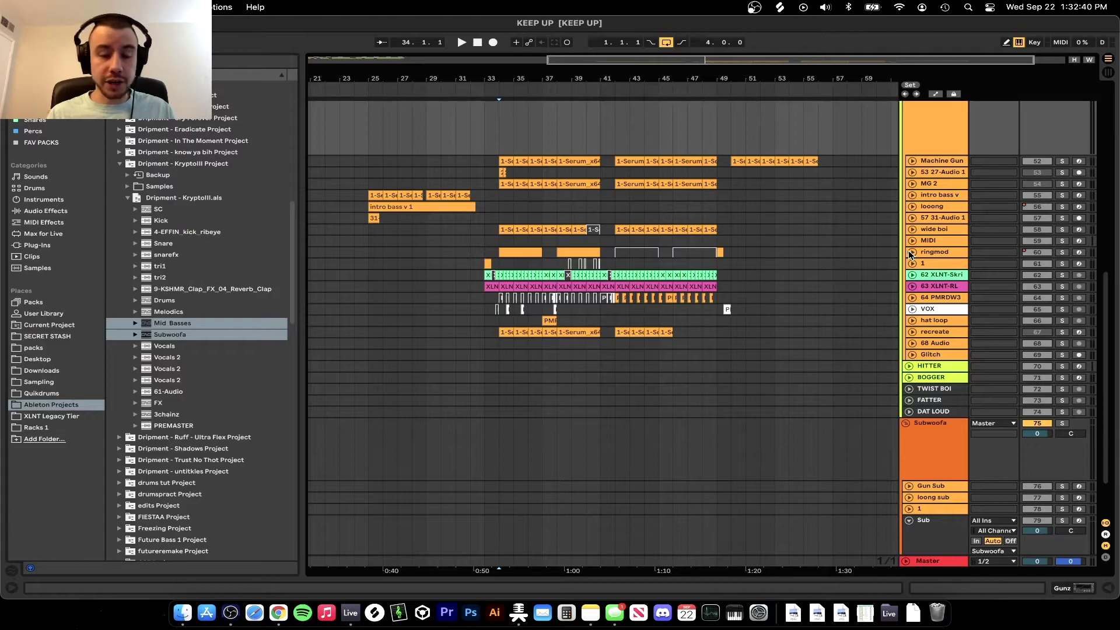
{"action": "scroll", "coordinate": [861, 224], "scroll_direction": "up", "scroll_amount": 1}
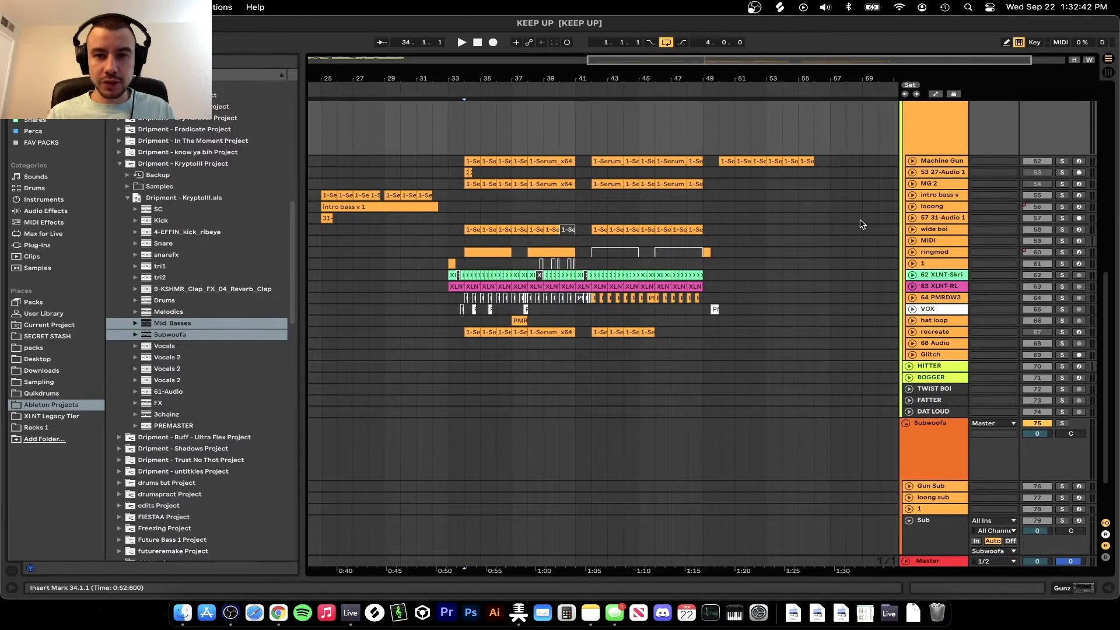
Unfold and solo the Machine Gun track and play it from its first clip at bar 34.
{"action": "left_click", "coordinate": [912, 162]}
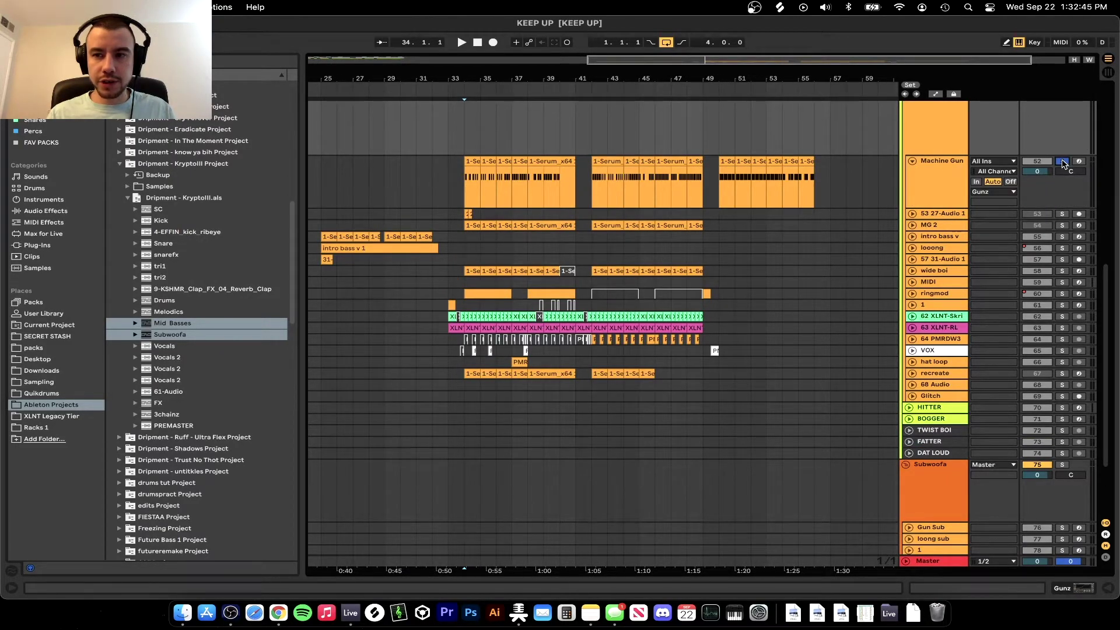
{"action": "left_click", "coordinate": [1062, 161]}
{"action": "left_click_drag", "start_coordinate": [467, 182], "coordinate": [482, 182]}
{"action": "key", "text": "space"}
{"action": "scroll", "coordinate": [473, 189], "scroll_direction": "up", "scroll_amount": 2}
{"action": "key", "text": "space"}
Unfold the Gun Sub track in the Subwoofa group and review it alongside the Machine Gun track.
{"action": "scroll", "coordinate": [473, 189], "scroll_direction": "down", "scroll_amount": 3}
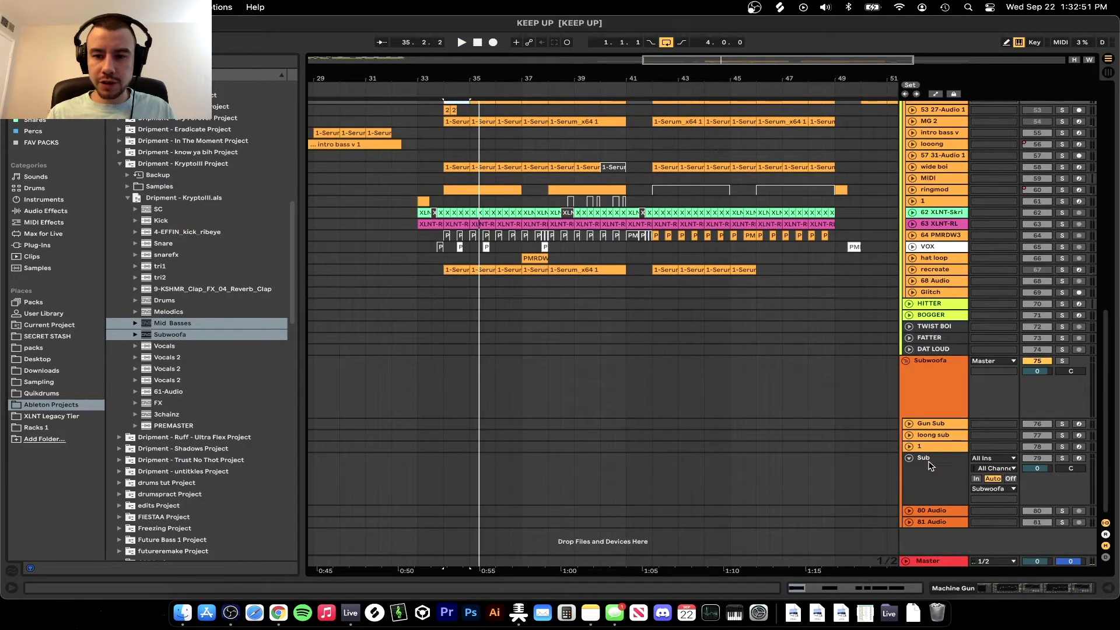
{"action": "left_click", "coordinate": [930, 464]}
{"action": "left_click", "coordinate": [933, 425]}
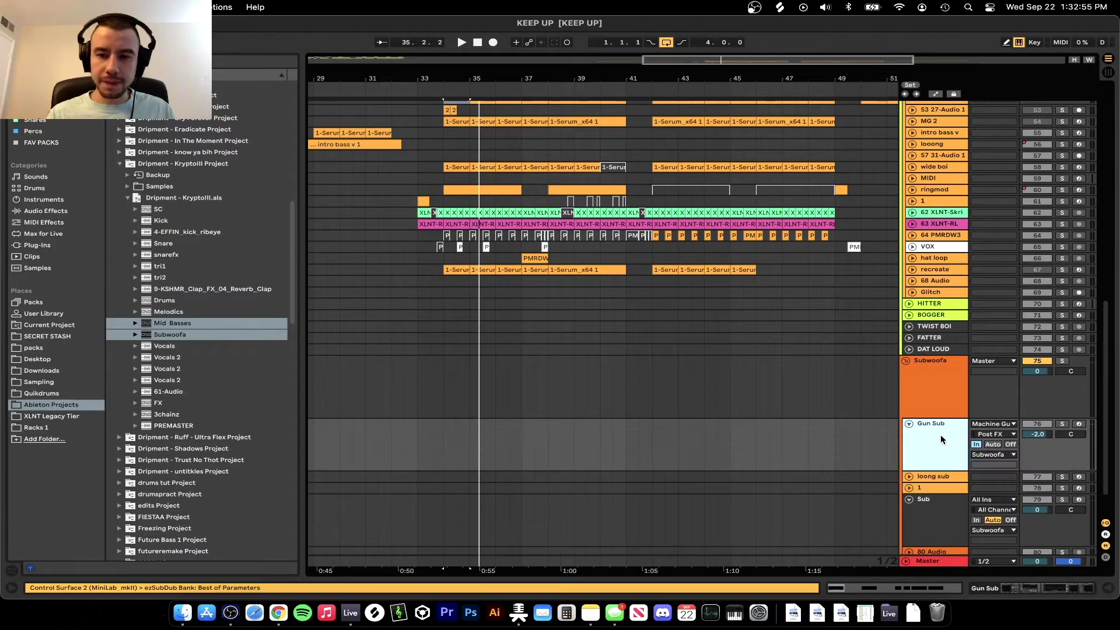
{"action": "scroll", "coordinate": [940, 435], "scroll_direction": "up", "scroll_amount": 1}
{"action": "scroll", "coordinate": [941, 350], "scroll_direction": "down", "scroll_amount": 3}
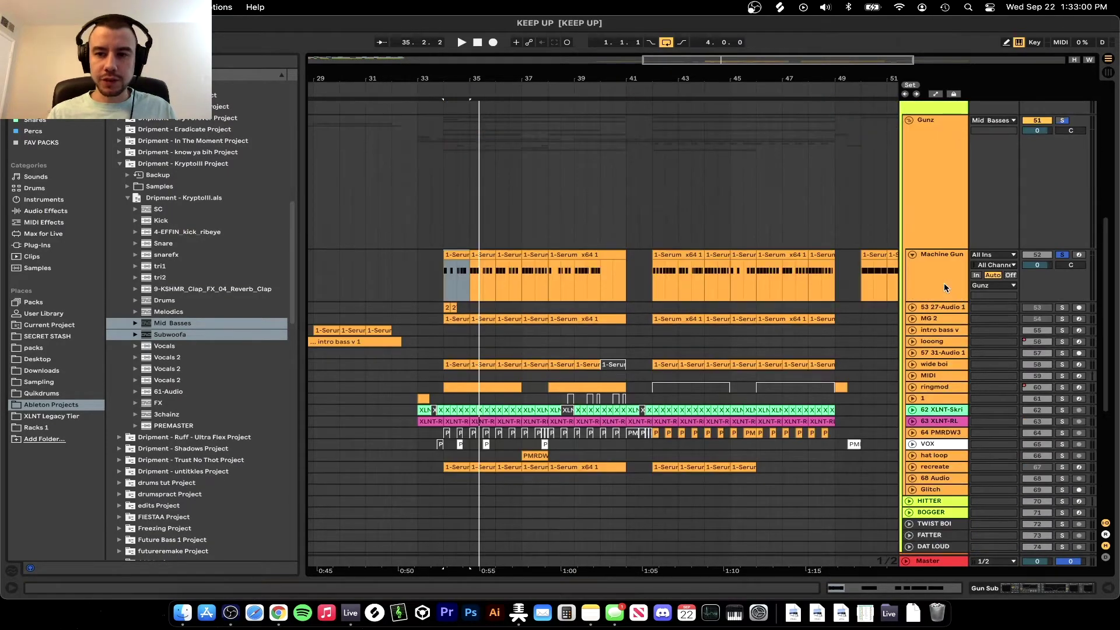
{"action": "left_click", "coordinate": [949, 263]}
{"action": "left_click", "coordinate": [952, 398]}
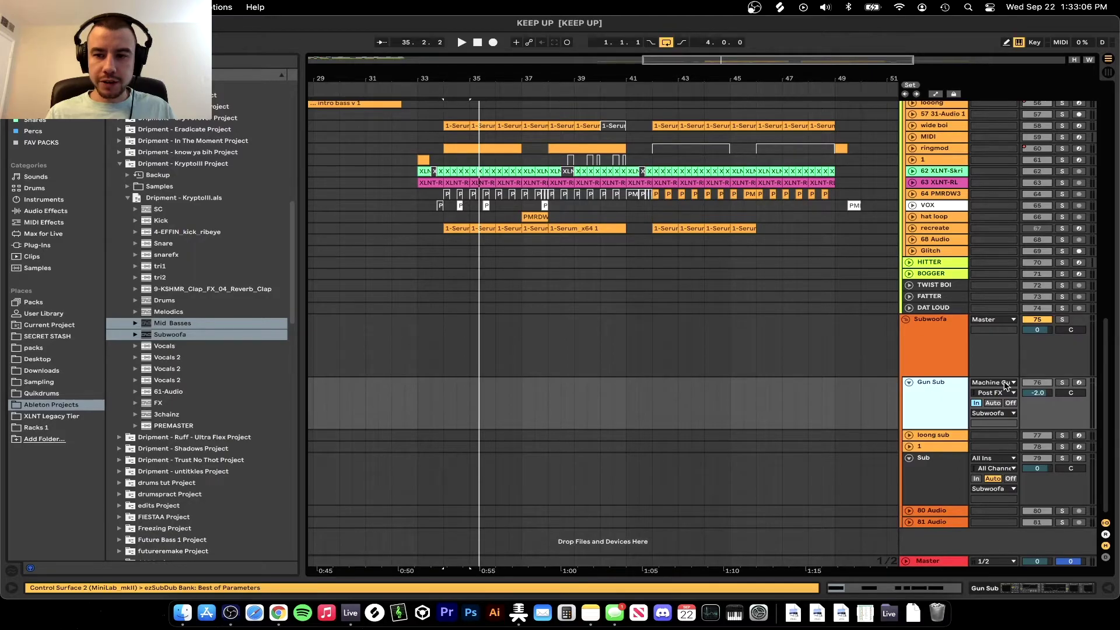
Review the Gun Sub track's MIDI input source list, leaving Machine Gun as the source.
{"action": "left_click", "coordinate": [1005, 383]}
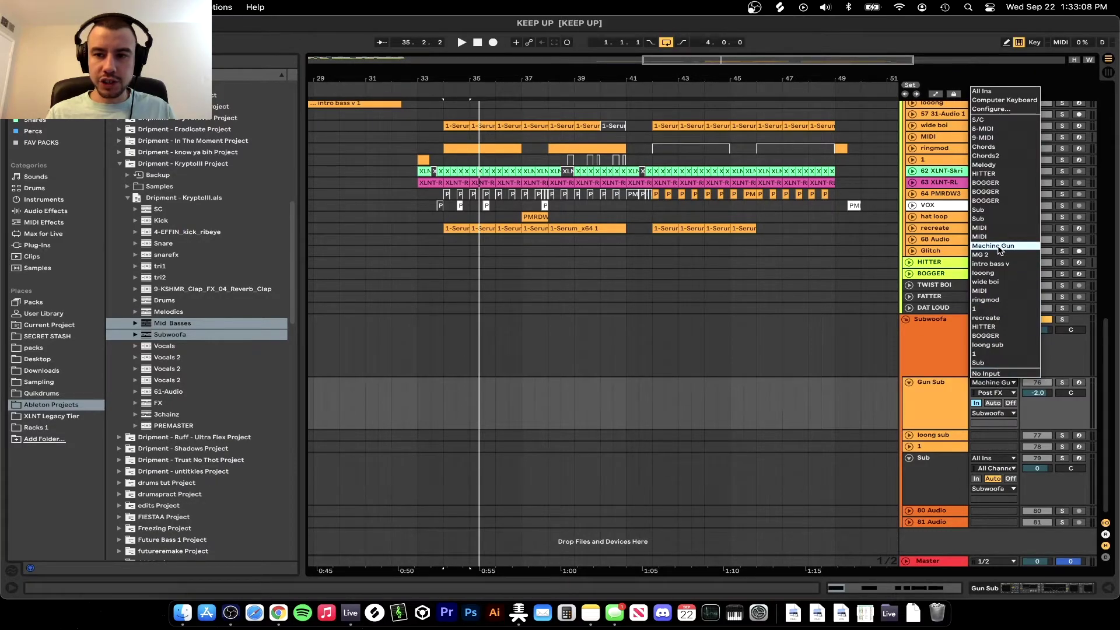
{"action": "left_click", "coordinate": [922, 414]}
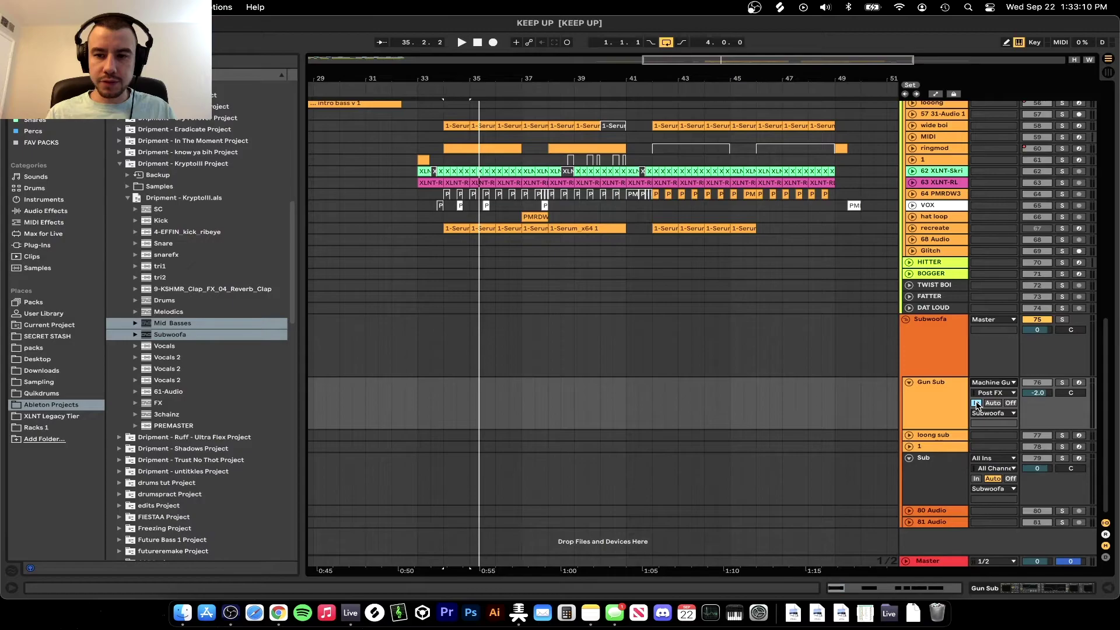
{"action": "left_click", "coordinate": [949, 402]}
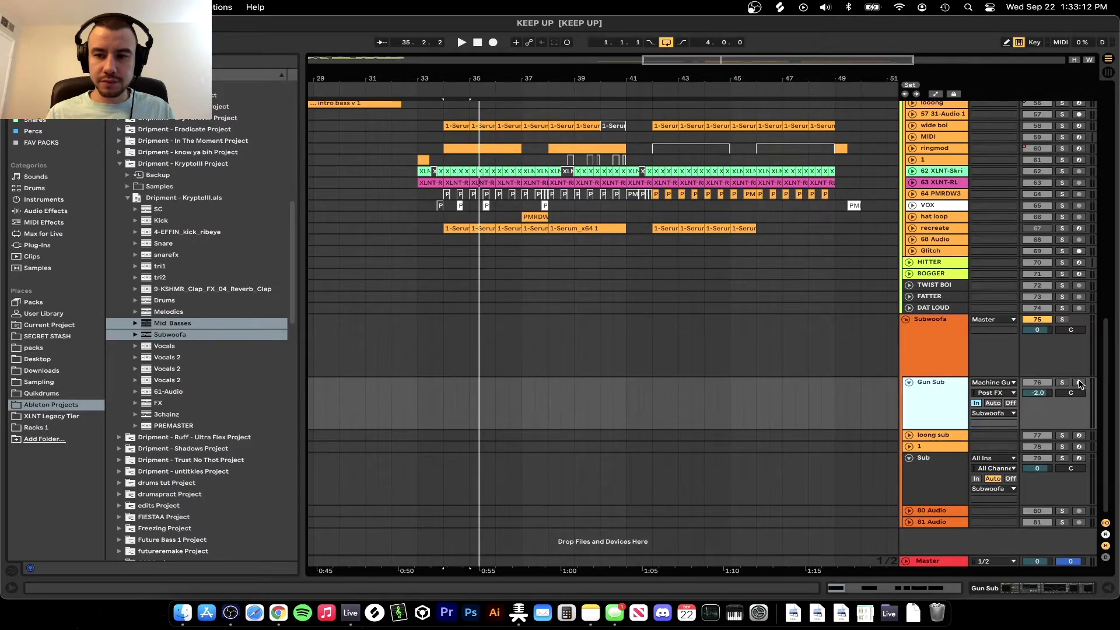
Solo and arm the Gun Sub track and play the Machine Gun part through it with its device chain open.
{"action": "left_click", "coordinate": [1079, 383]}
{"action": "key", "text": "space"}
{"action": "key", "text": "shift+Tab"}
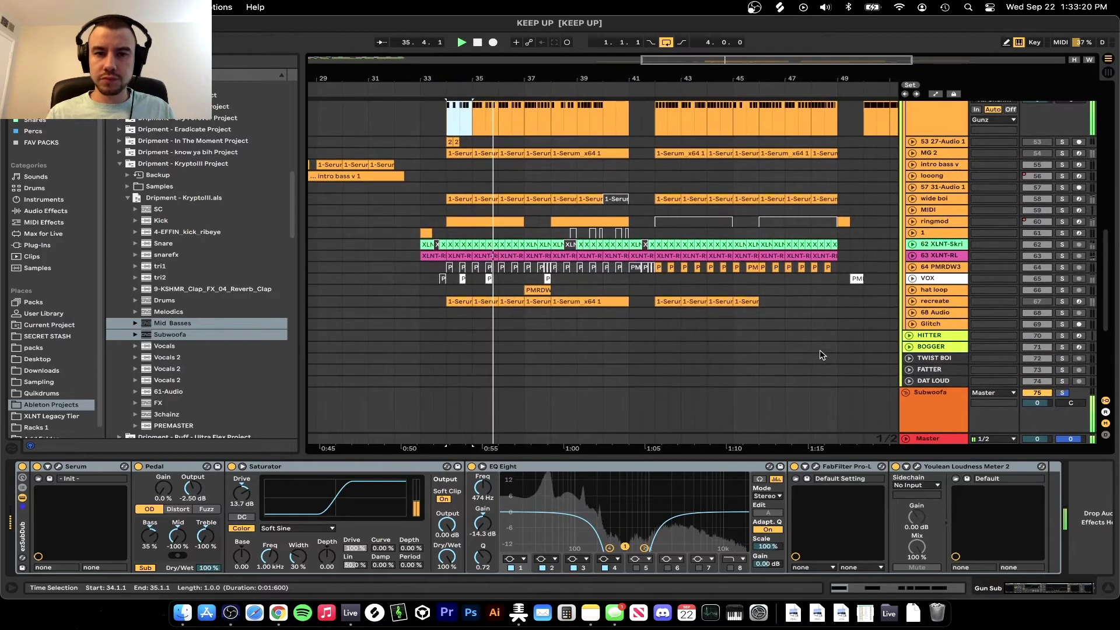
{"action": "scroll", "coordinate": [822, 354], "scroll_direction": "down", "scroll_amount": 2}
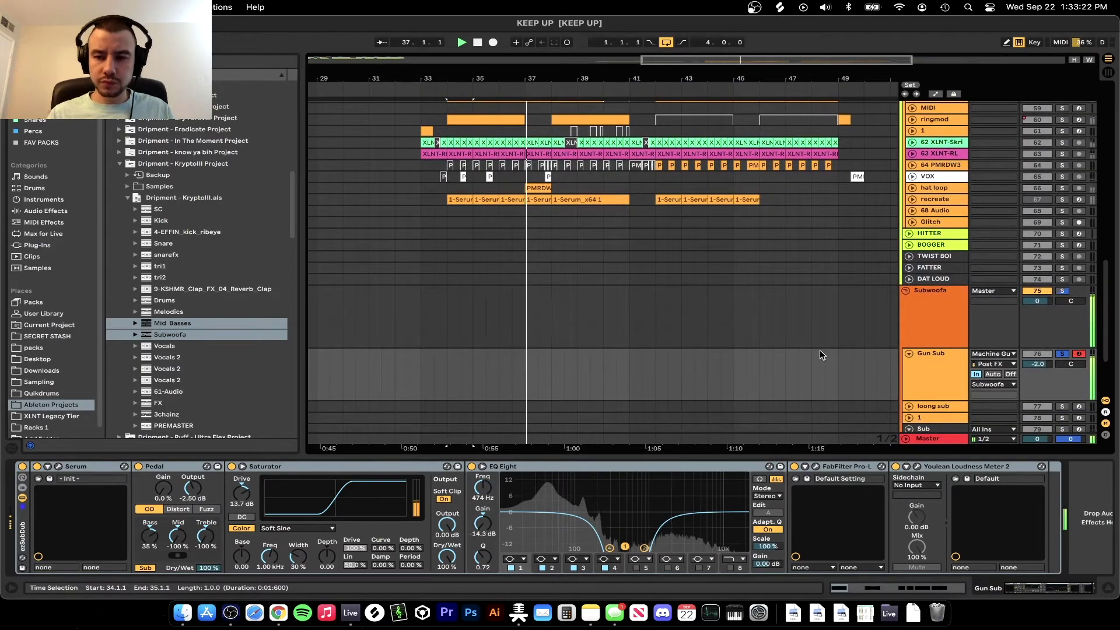
{"action": "key", "text": "space"}
Open the first Machine Gun clip in an enlarged note editor and shorten its first F0 note to a sixteenth.
{"action": "scroll", "coordinate": [496, 300], "scroll_direction": "up", "scroll_amount": 5}
{"action": "scroll", "coordinate": [496, 300], "scroll_direction": "up", "scroll_amount": 10}
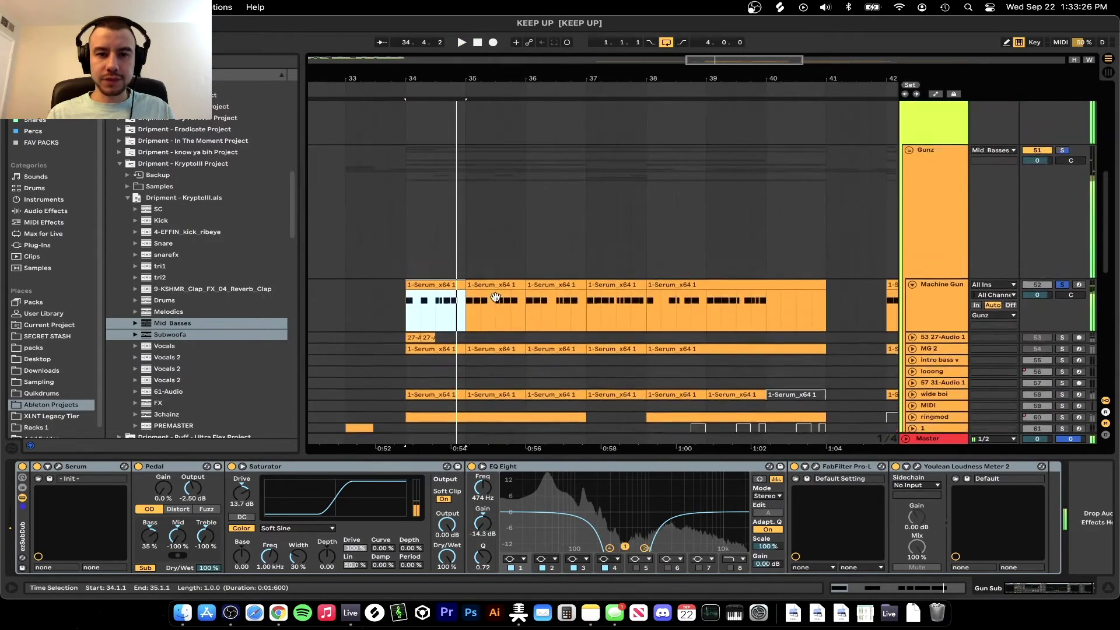
{"action": "key", "text": "shift+Tab"}
{"action": "left_click_drag", "start_coordinate": [371, 458], "coordinate": [371, 307]}
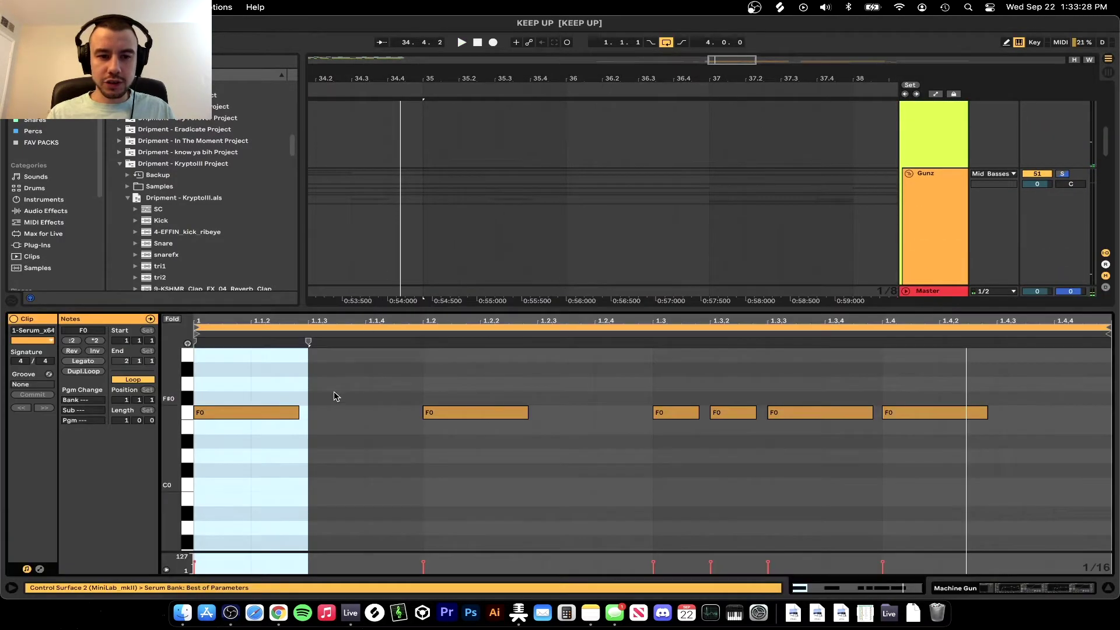
{"action": "left_click", "coordinate": [296, 412]}
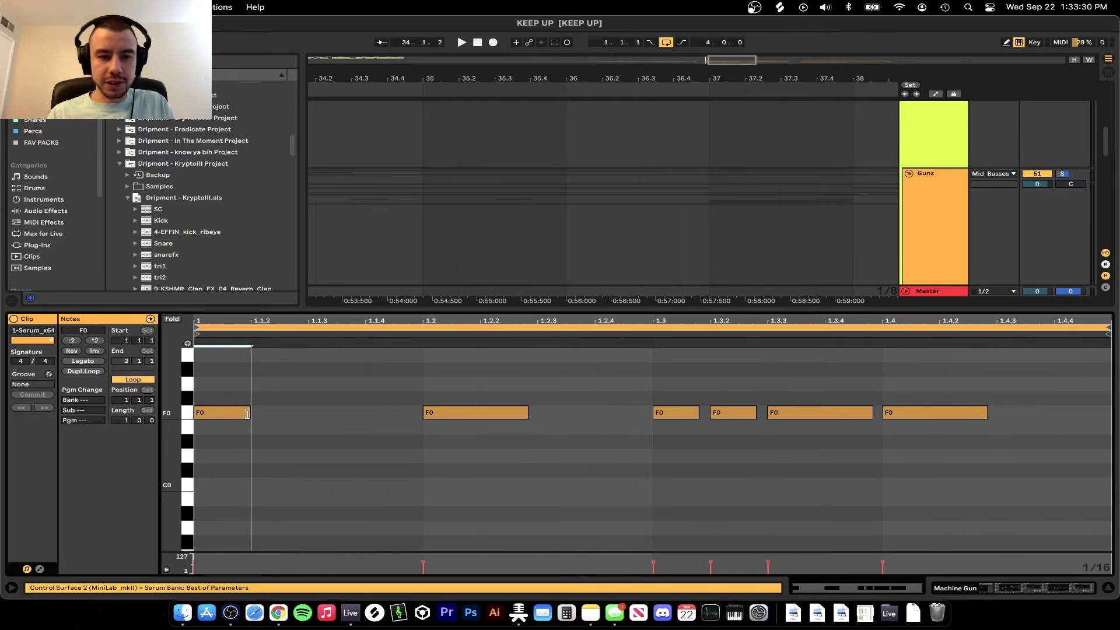
Duplicate the sixteenth-long F0 note along the clip in consecutive sixteenths up to 1.3.3 and play the result.
{"action": "key", "text": "super+d"}
{"action": "key", "text": "super+d"}
{"action": "key", "text": "super+d"}
{"action": "key", "text": "super+d"}
{"action": "key", "text": "super+d"}
{"action": "key", "text": "super+d"}
{"action": "key", "text": "super+d"}
{"action": "key", "text": "super+d"}
{"action": "key", "text": "super+d"}
{"action": "key", "text": "super+d"}
{"action": "key", "text": "space"}
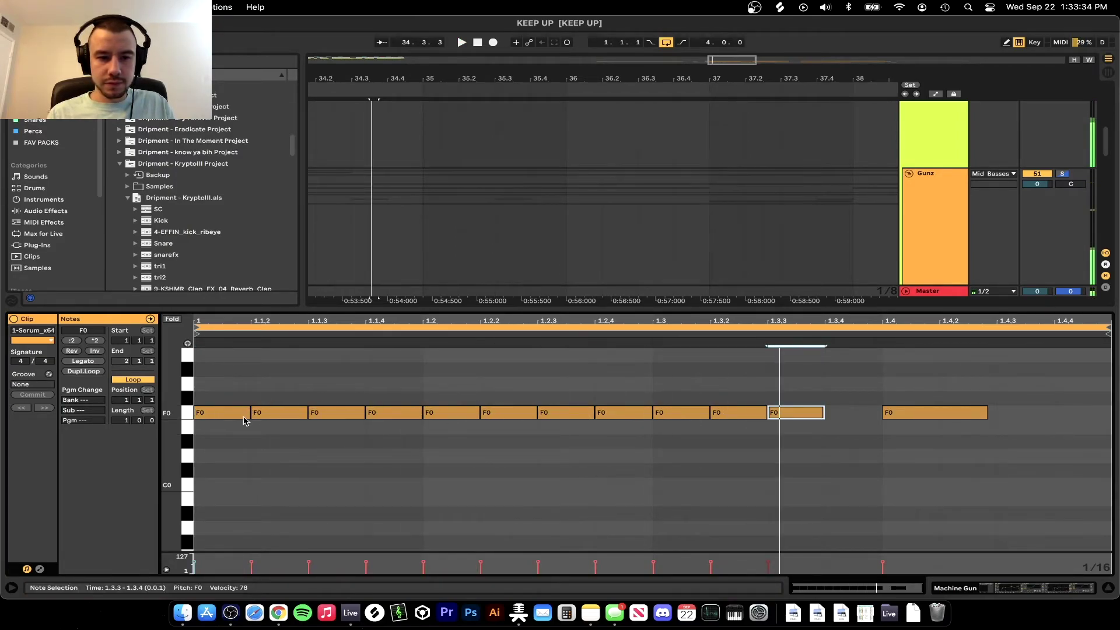
Lengthen the first F0 note to a quarter note, add quarter-long F0 notes at 1.3.3 and 1.4.3, and play the rhythm.
{"action": "left_click_drag", "start_coordinate": [248, 415], "coordinate": [421, 418]}
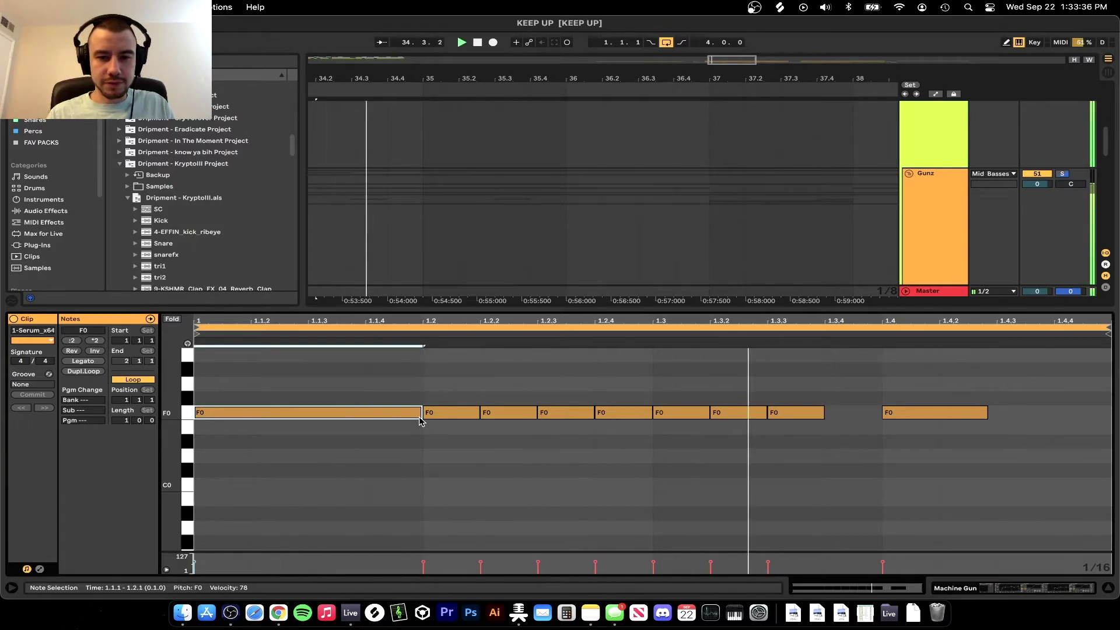
{"action": "left_click_drag", "start_coordinate": [373, 419], "coordinate": [926, 411]}
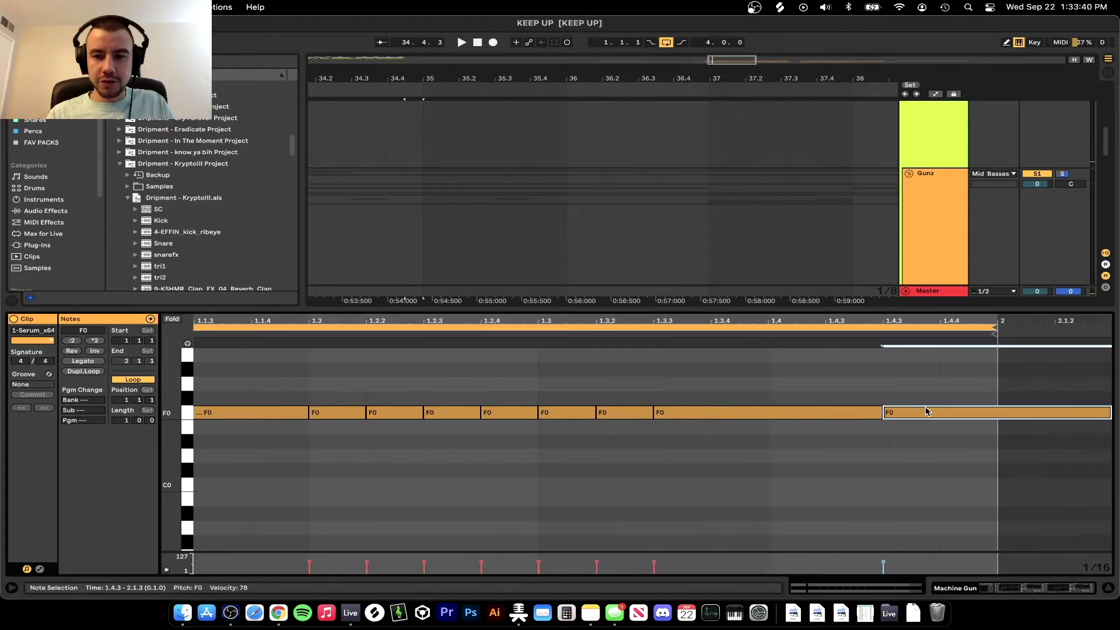
{"action": "key", "text": "space"}
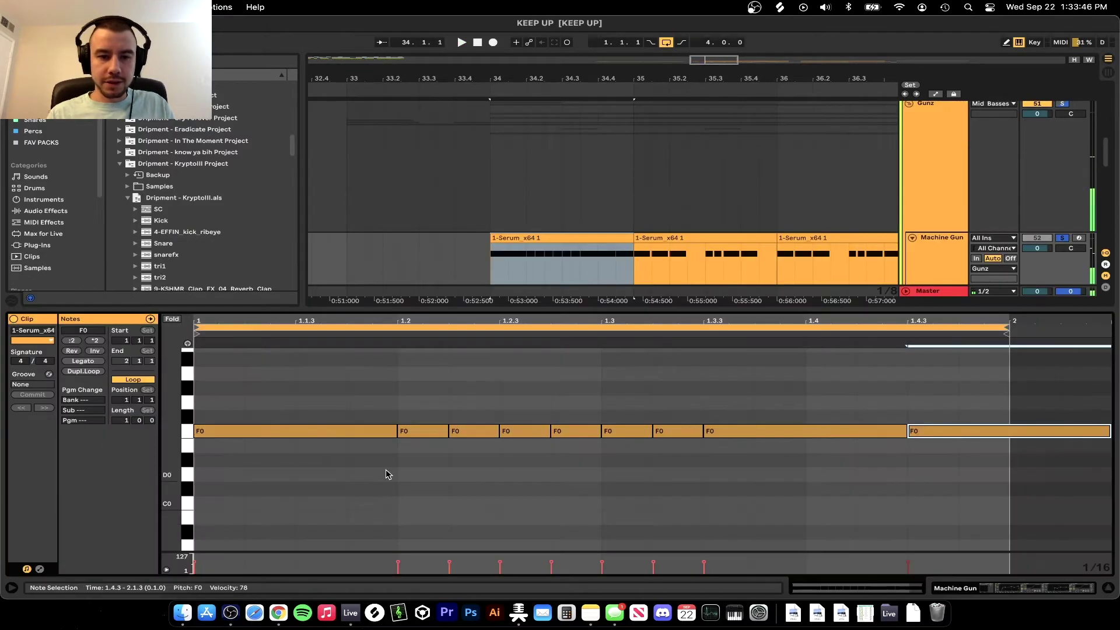
Resize the first F0 note to two steps of the 1/8T grid and duplicate it repeatedly through 2.1.1, playing the result.
{"action": "left_click_drag", "start_coordinate": [394, 429], "coordinate": [328, 430]}
{"action": "key", "text": "super+d"}
{"action": "key", "text": "super+d"}
{"action": "key", "text": "super+d"}
{"action": "key", "text": "super+d"}
{"action": "key", "text": "space"}
{"action": "key", "text": "super+d"}
{"action": "key", "text": "super+d"}
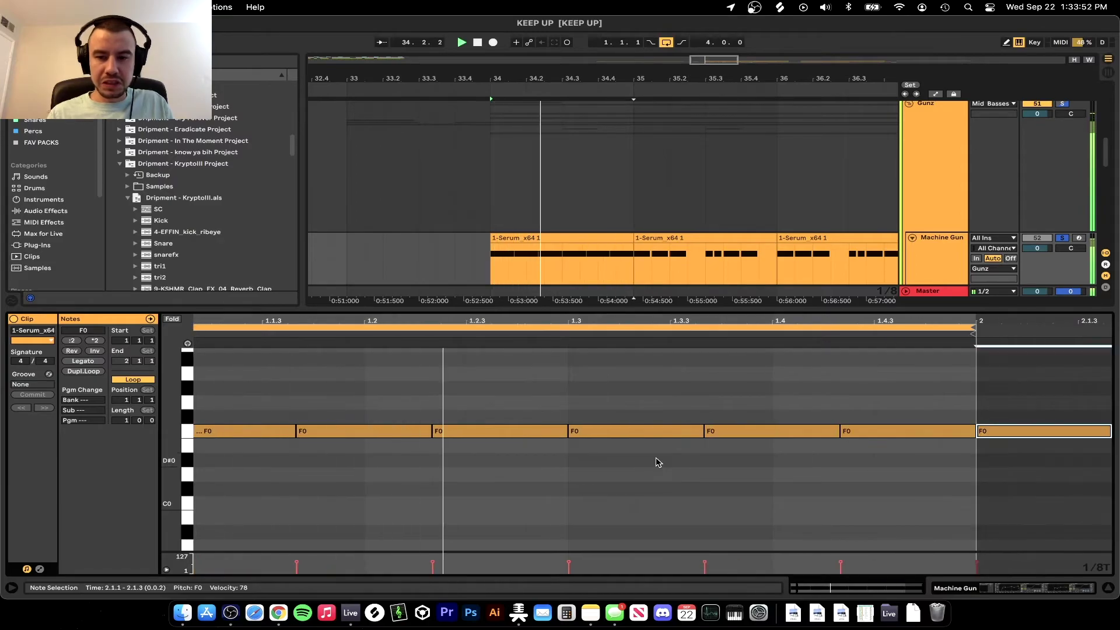
Duplicate the edited Machine Gun clip across bars 35 to 38 and collapse the note editor.
{"action": "left_click", "coordinate": [671, 237]}
{"action": "scroll", "coordinate": [545, 239], "scroll_direction": "down", "scroll_amount": 5}
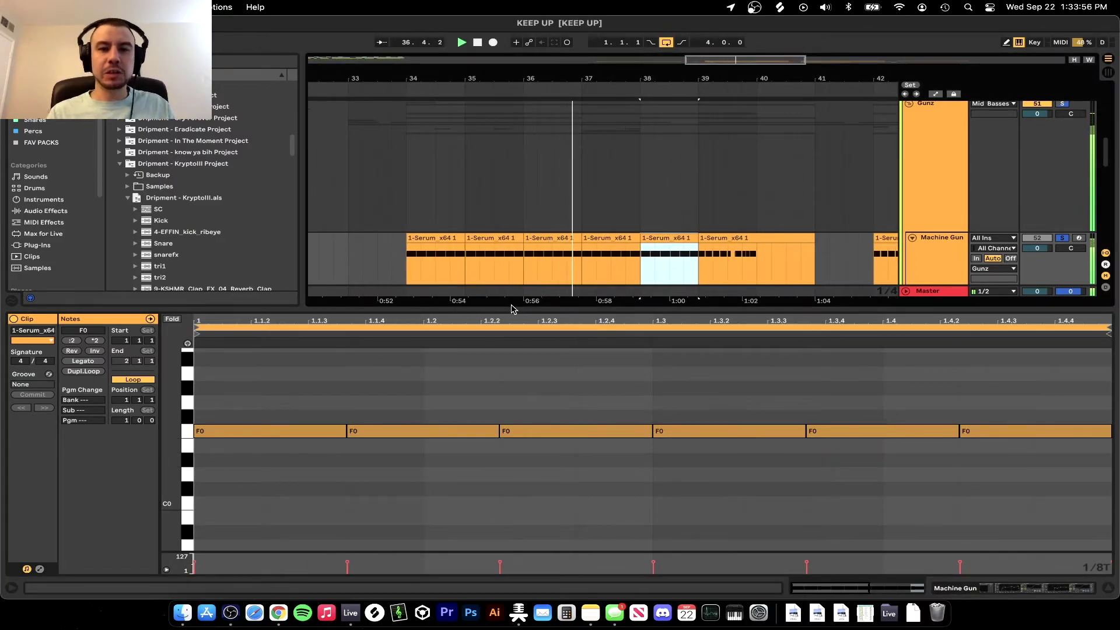
{"action": "left_click_drag", "start_coordinate": [493, 308], "coordinate": [493, 575]}
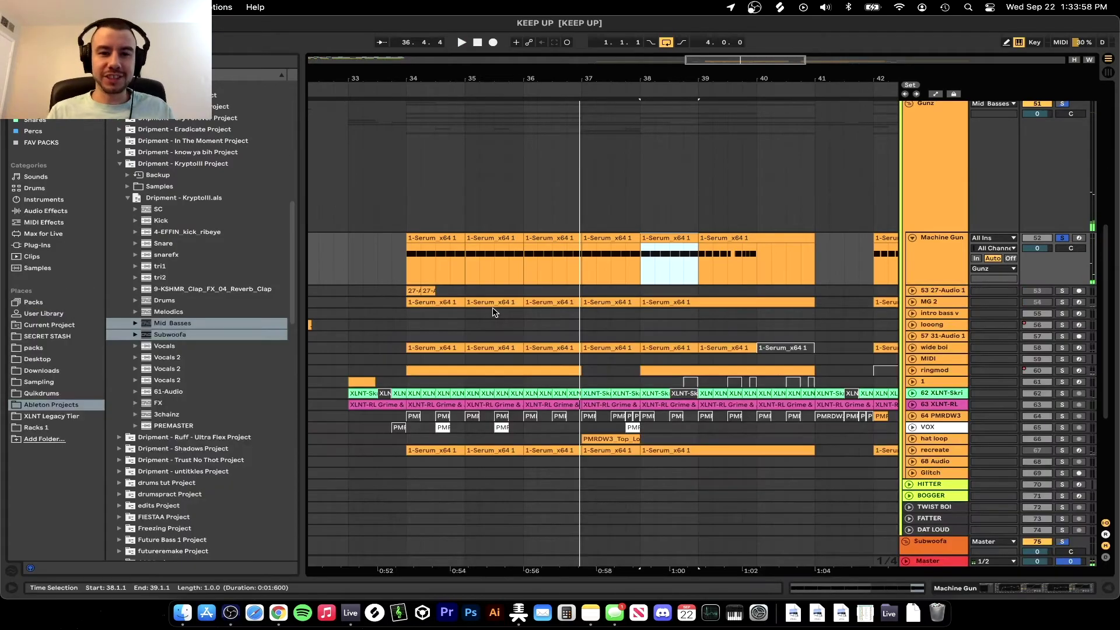
Place the insert marker at 34.1.1 and show the Gun Sub track's device chain.
{"action": "scroll", "coordinate": [438, 302], "scroll_direction": "down", "scroll_amount": 3}
{"action": "left_click", "coordinate": [413, 285]}
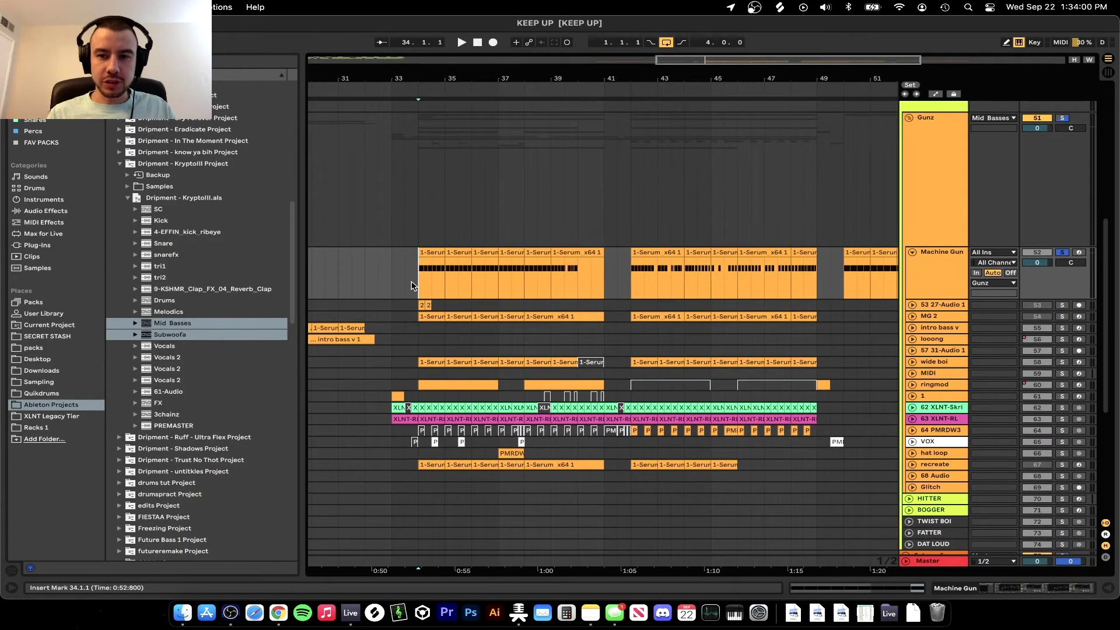
{"action": "scroll", "coordinate": [413, 285], "scroll_direction": "down", "scroll_amount": 3}
{"action": "scroll", "coordinate": [412, 285], "scroll_direction": "down", "scroll_amount": 1}
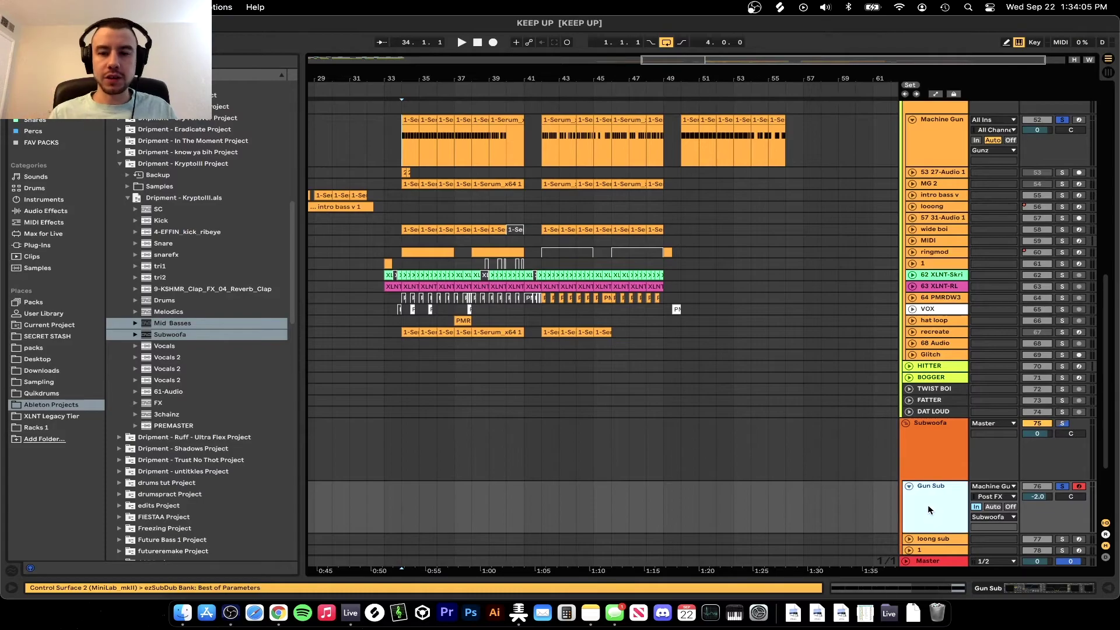
{"action": "double_click", "coordinate": [927, 505]}
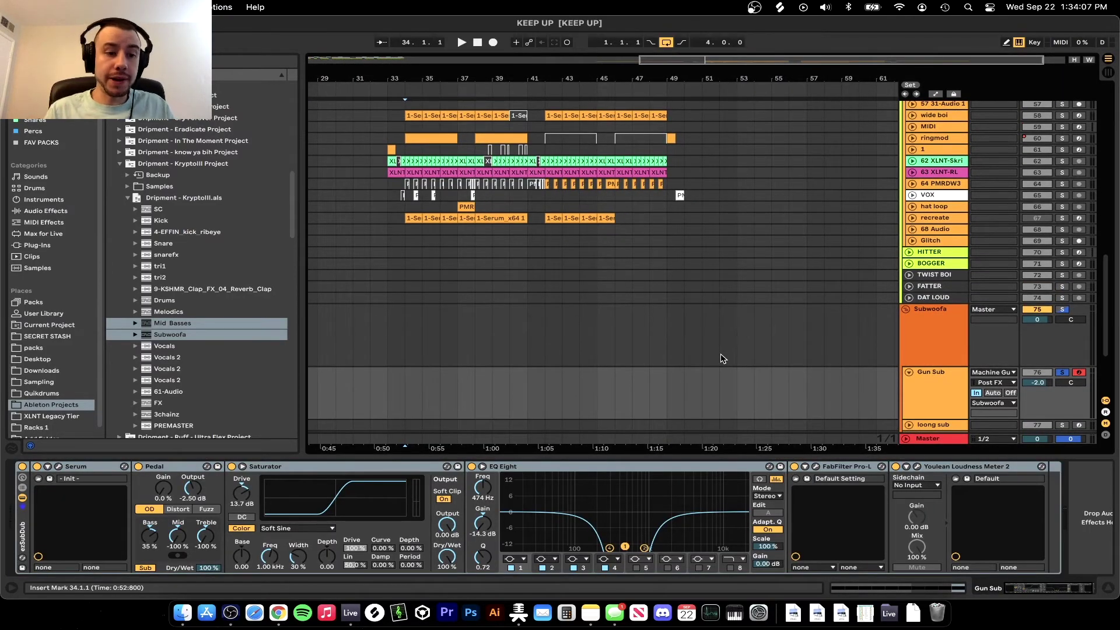
{"action": "scroll", "coordinate": [723, 359], "scroll_direction": "down", "scroll_amount": 1}
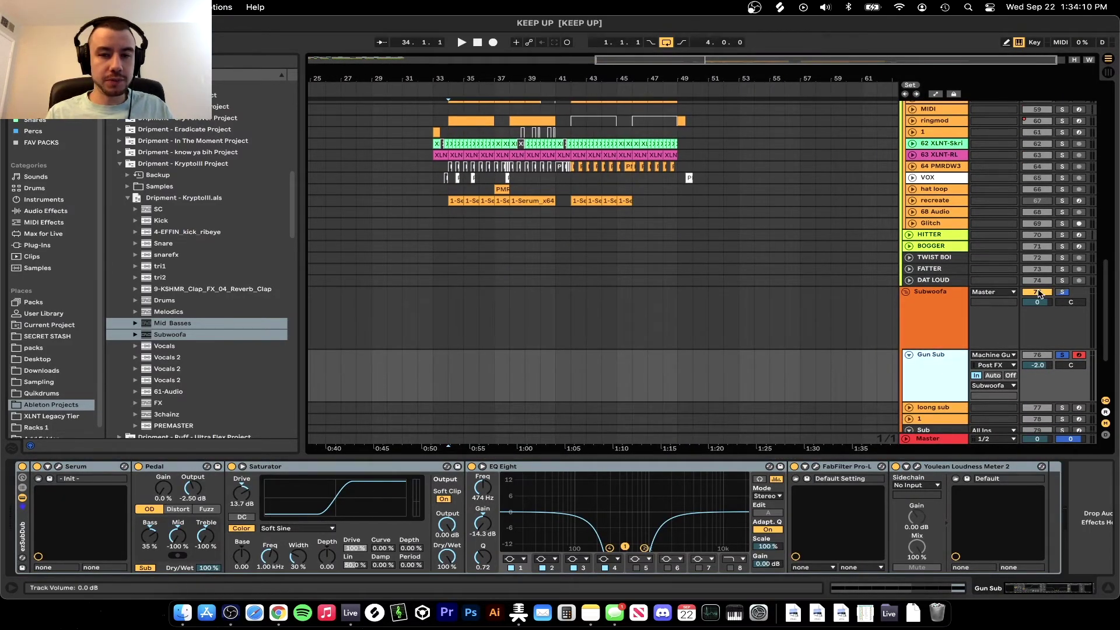
Play the arrangement from 34.1.1 and turn off the Gun Sub track's solo.
{"action": "key", "text": "space"}
{"action": "left_click", "coordinate": [1062, 354]}
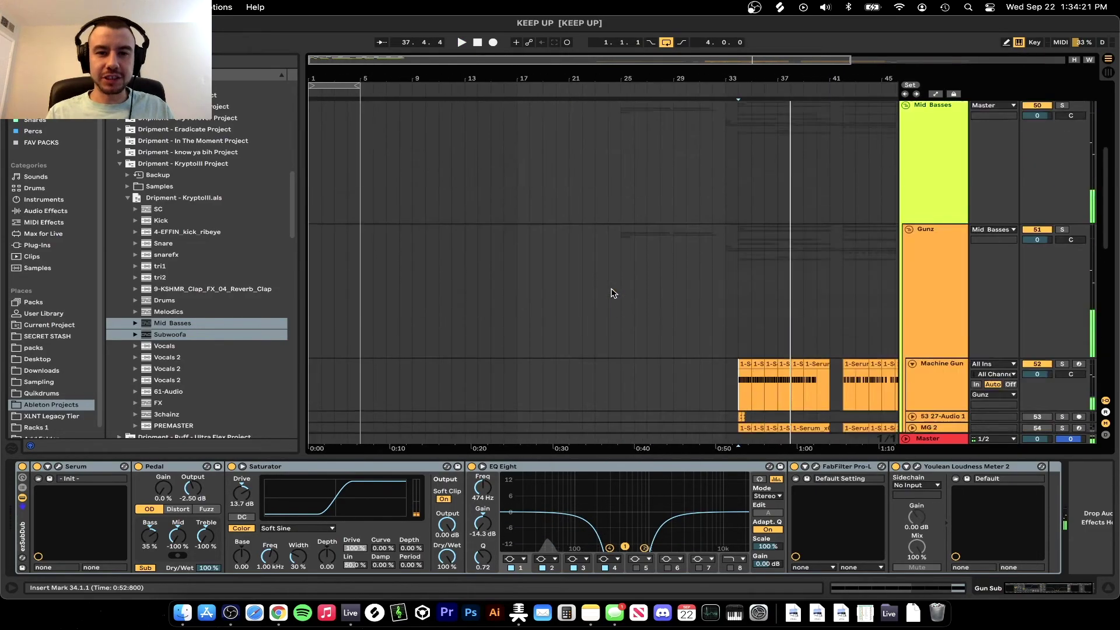
{"action": "scroll", "coordinate": [613, 293], "scroll_direction": "up", "scroll_amount": 10}
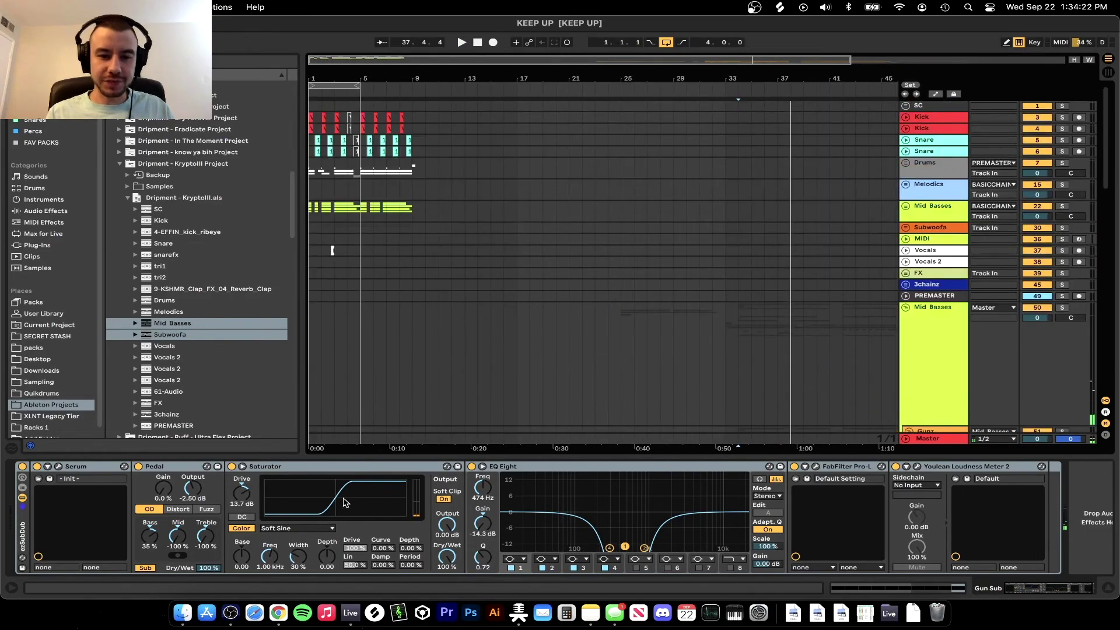
Hide the device chain and show the first eight bars of the arrangement close up.
{"action": "key", "text": "super+alt+l"}
{"action": "key", "text": "minus"}
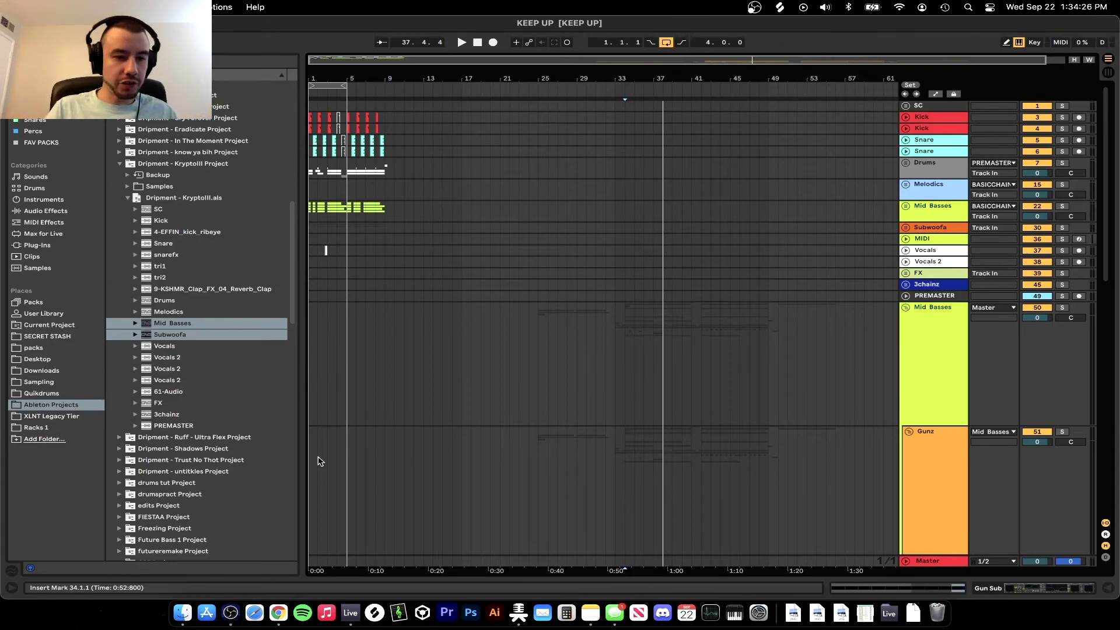
{"action": "key", "text": "equal"}
{"action": "key", "text": "equal"}
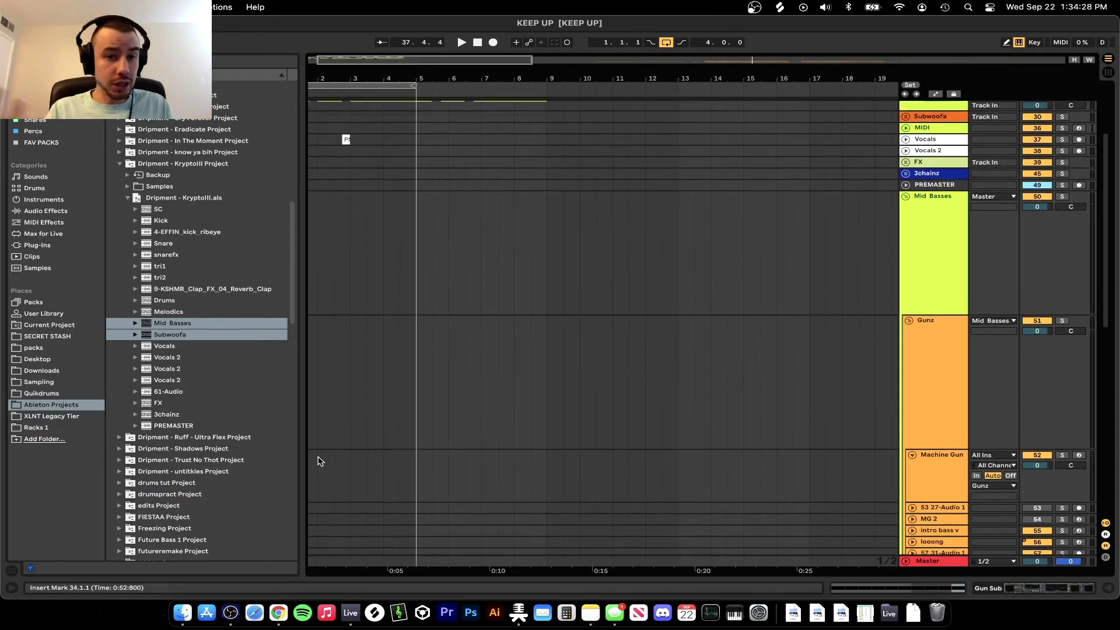
{"action": "key", "text": "equal"}
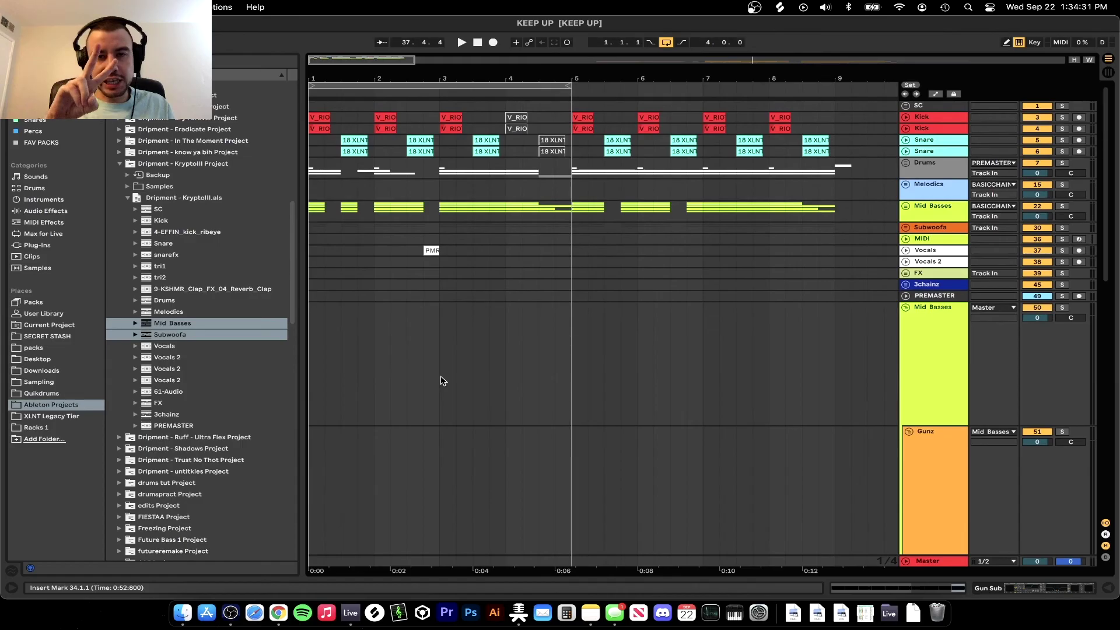